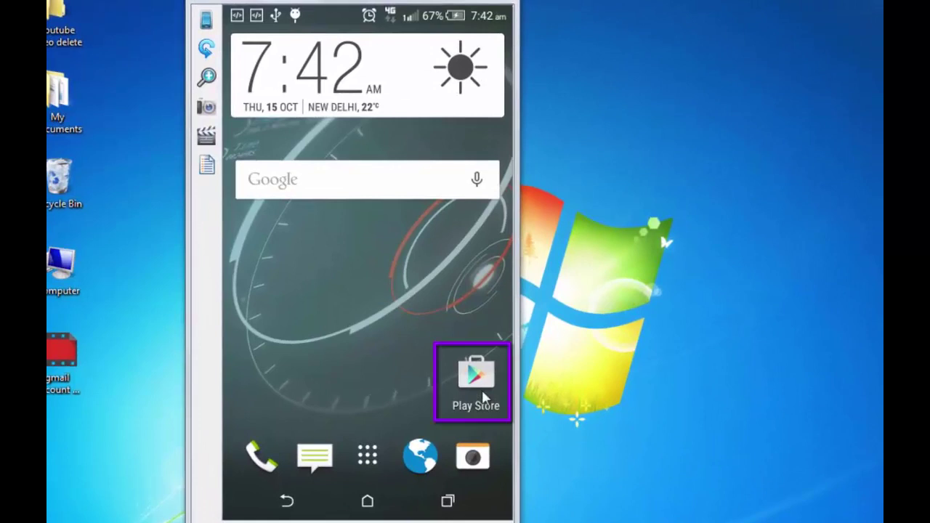
# Step: Search the Play Store for 'avi' and install Yahoo Aviate Launcher, accepting its permissions
pyautogui.click(476, 377)
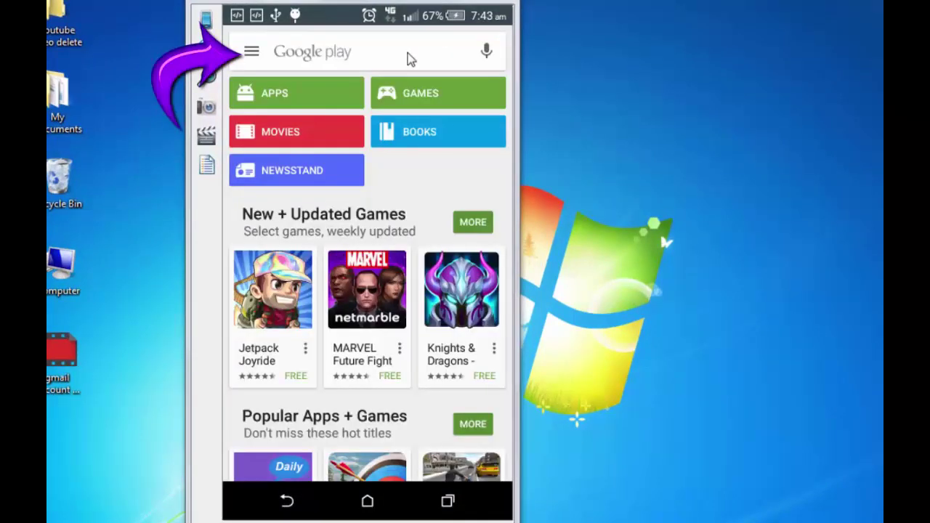
pyautogui.click(409, 60)
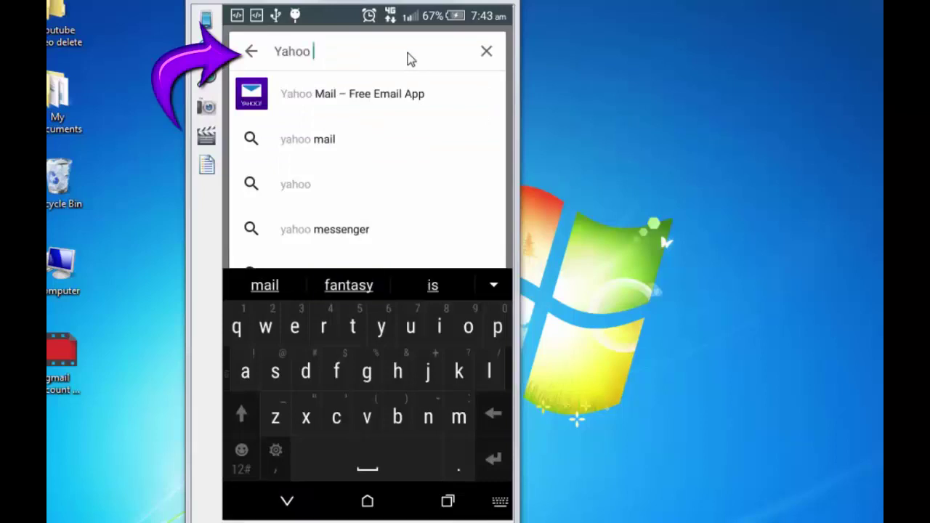
pyautogui.write('avi')
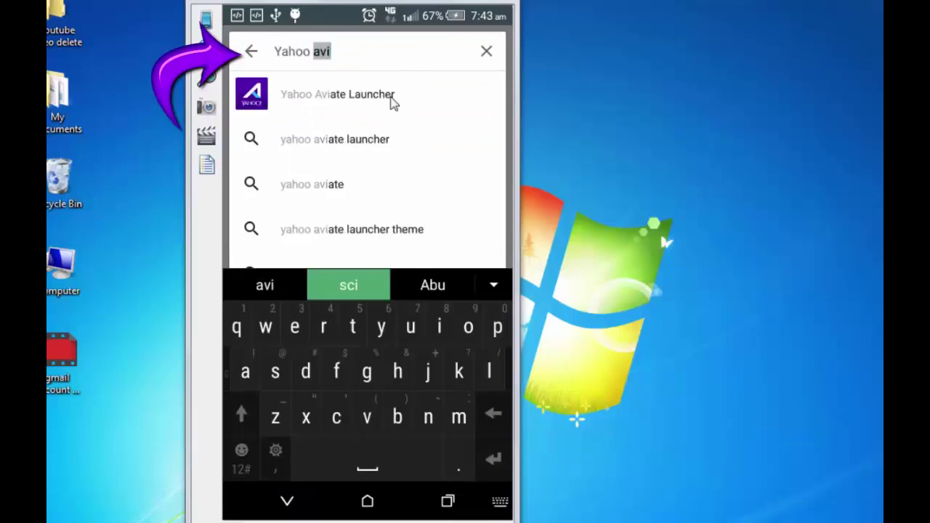
pyautogui.click(392, 98)
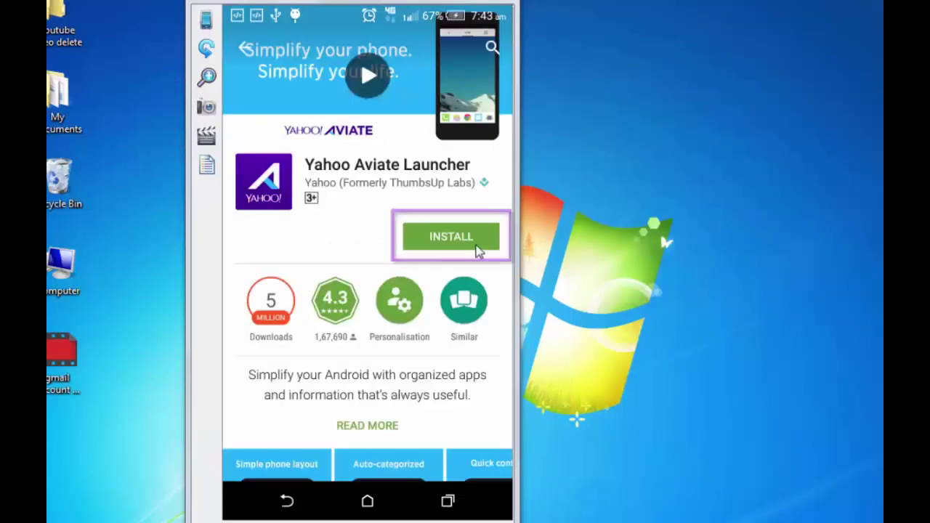
pyautogui.click(474, 246)
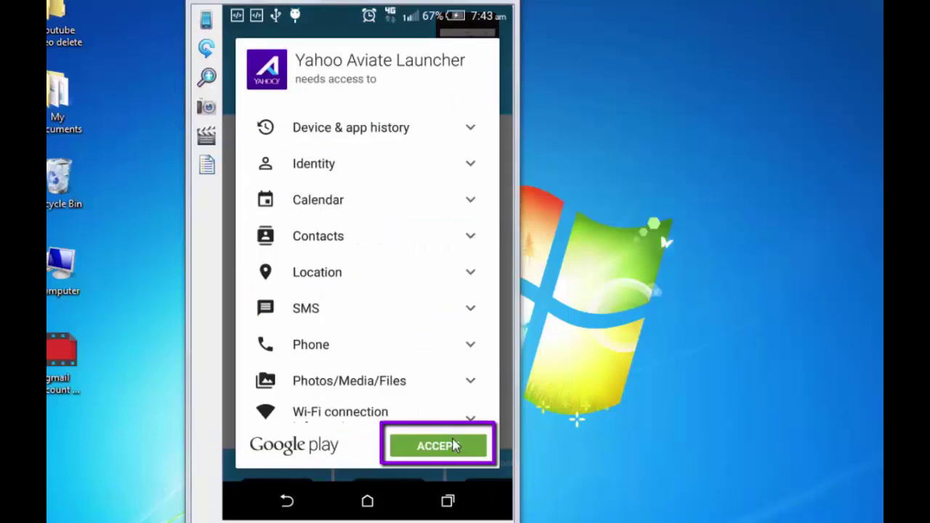
pyautogui.click(452, 446)
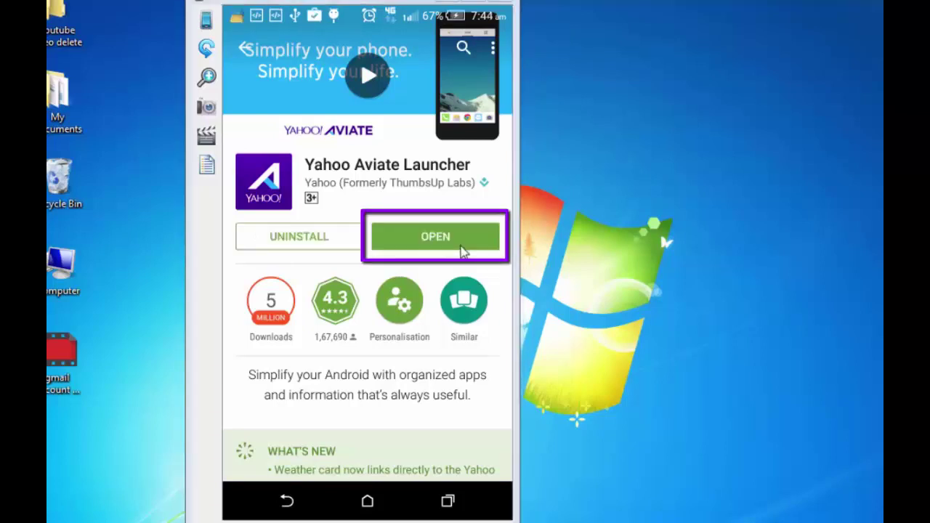
# Step: Launch Aviate, go through Start, Next and 'Okay, got it!', and choose Always as home app
pyautogui.click(462, 251)
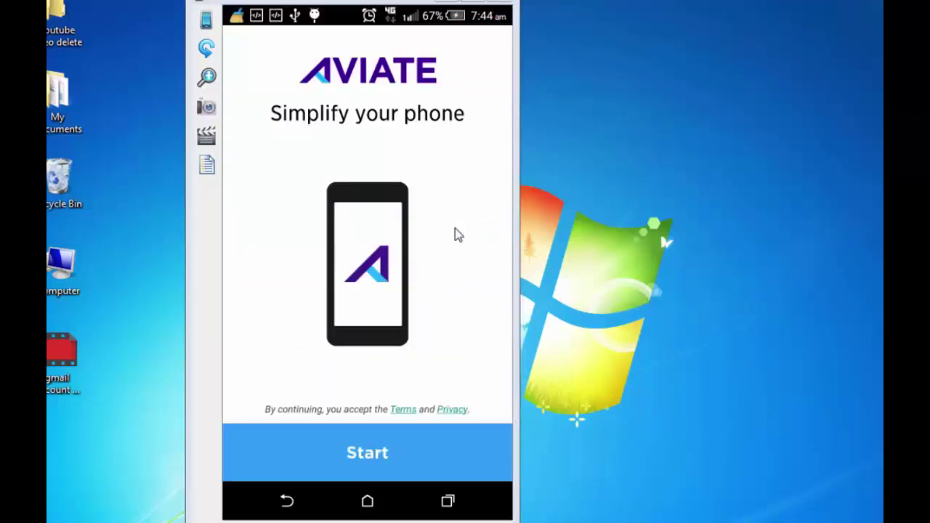
pyautogui.click(384, 454)
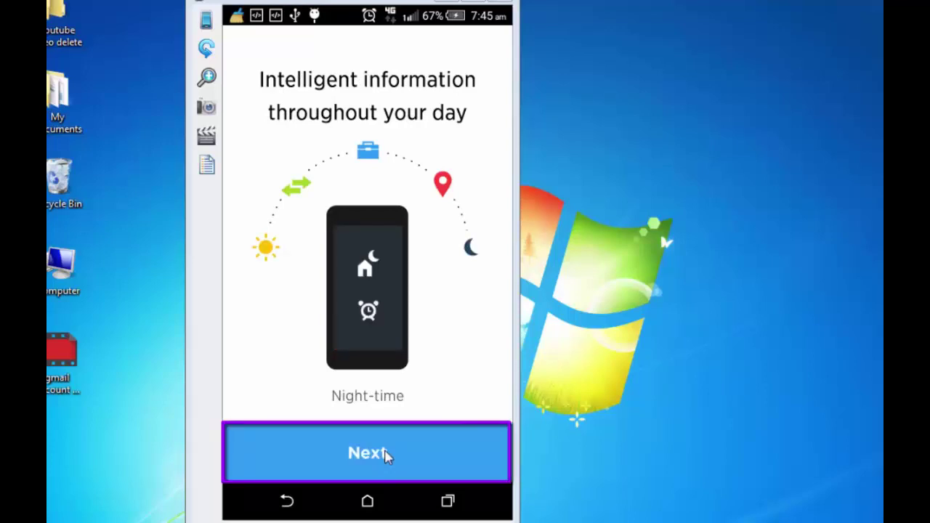
pyautogui.click(387, 455)
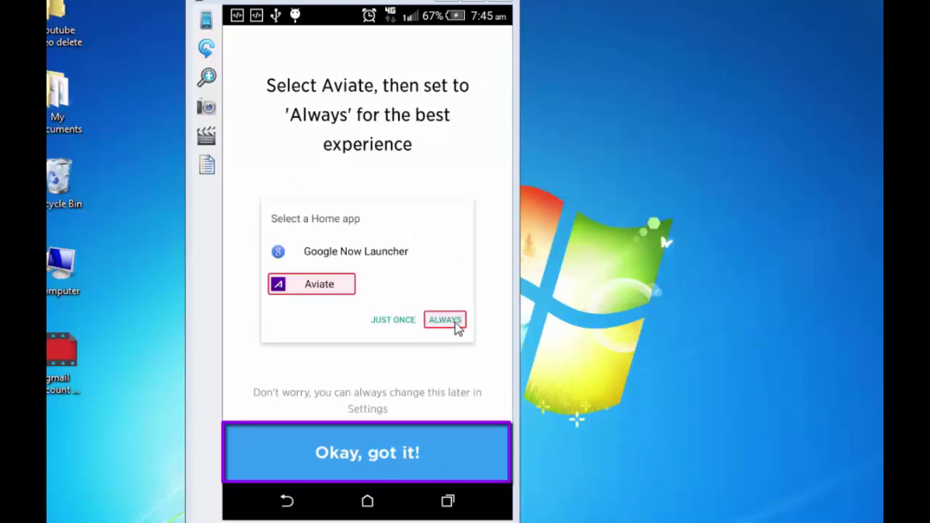
pyautogui.click(367, 452)
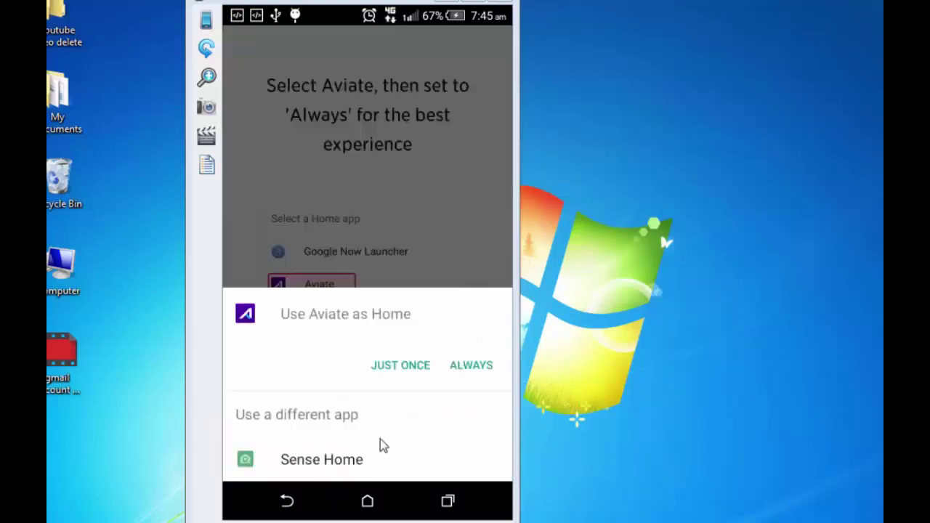
pyautogui.click(466, 368)
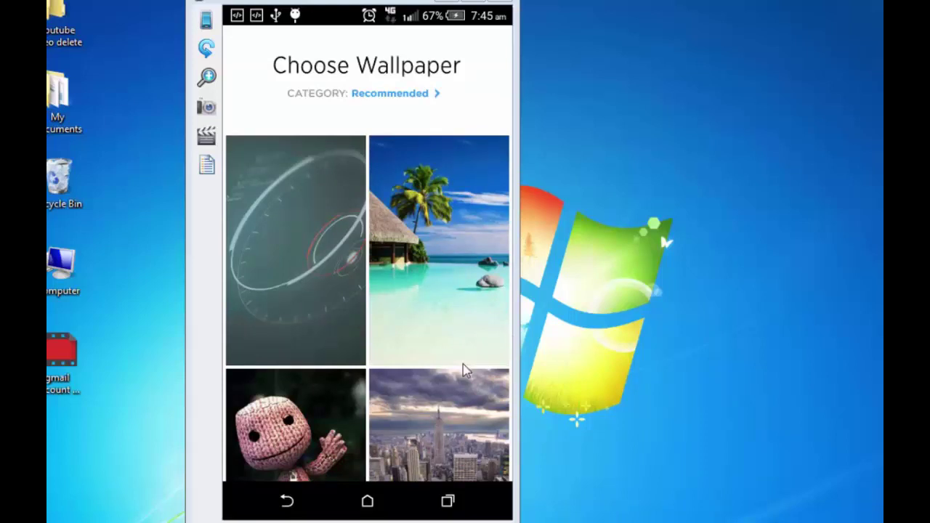
# Step: Scroll the Choose Wallpaper grid and pick the Eiffel Tower picture
pyautogui.scroll(-3, 466, 371)
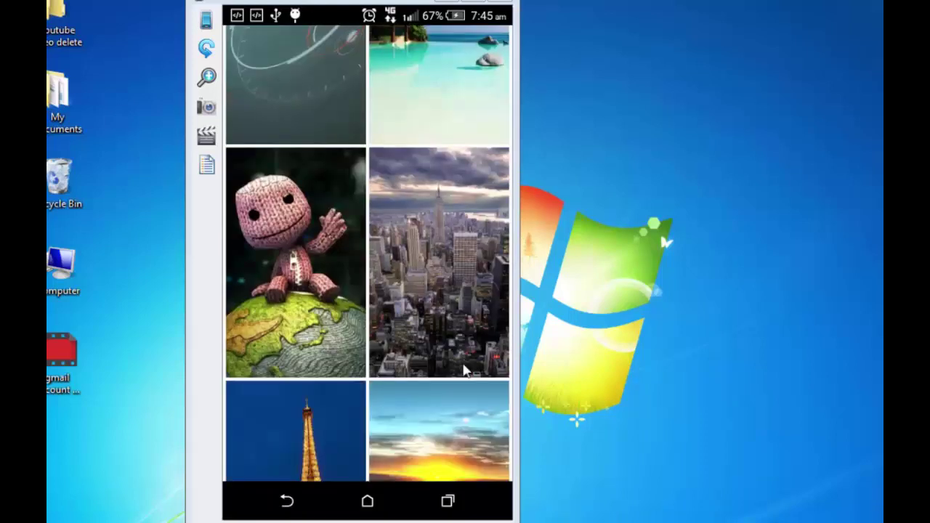
pyautogui.scroll(-4, 466, 370)
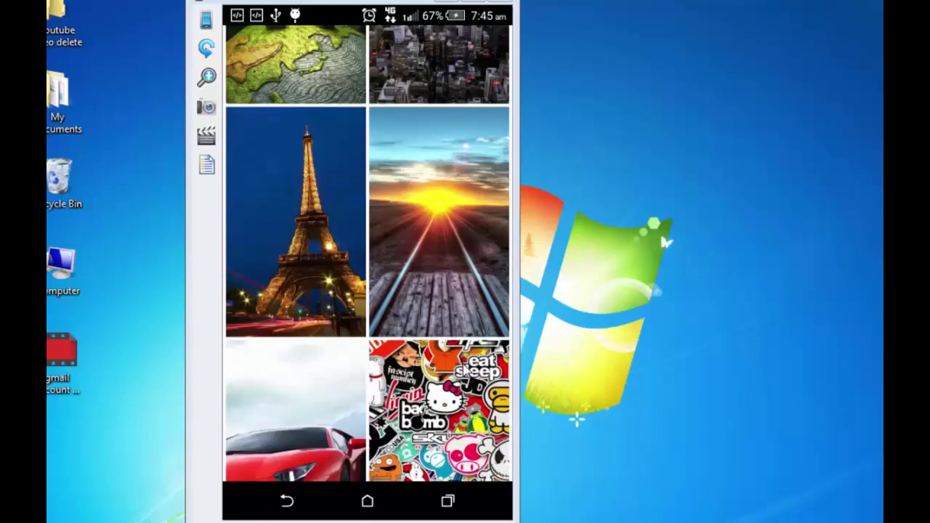
pyautogui.click(302, 272)
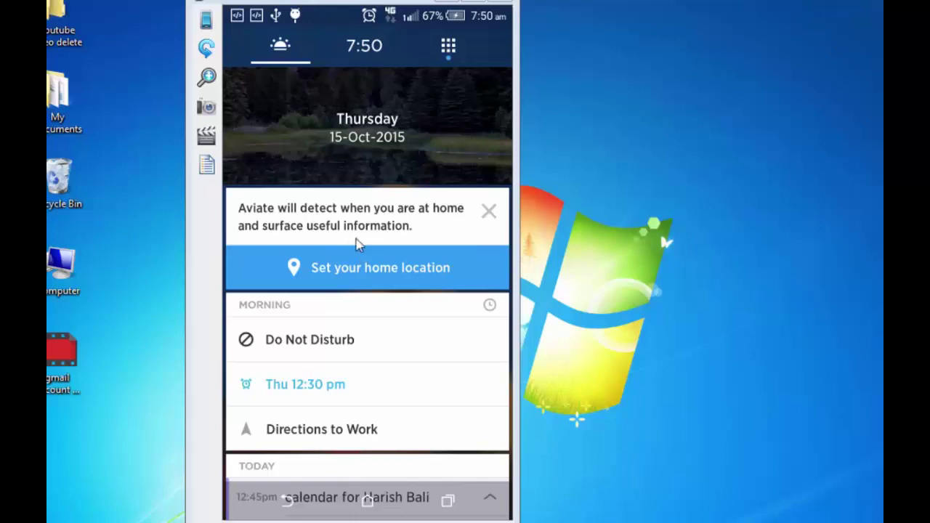
# Step: Open the 'Set your home location' prompt on the feed to place the home pin
pyautogui.click(378, 280)
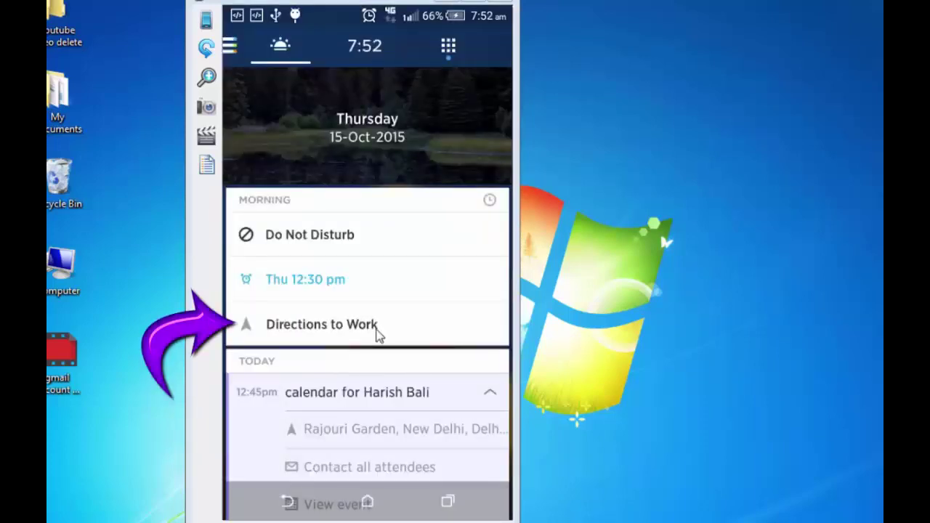
# Step: Replace the prefilled work address by searching 'cyber city' and saving DLF Cyber City
pyautogui.click(377, 333)
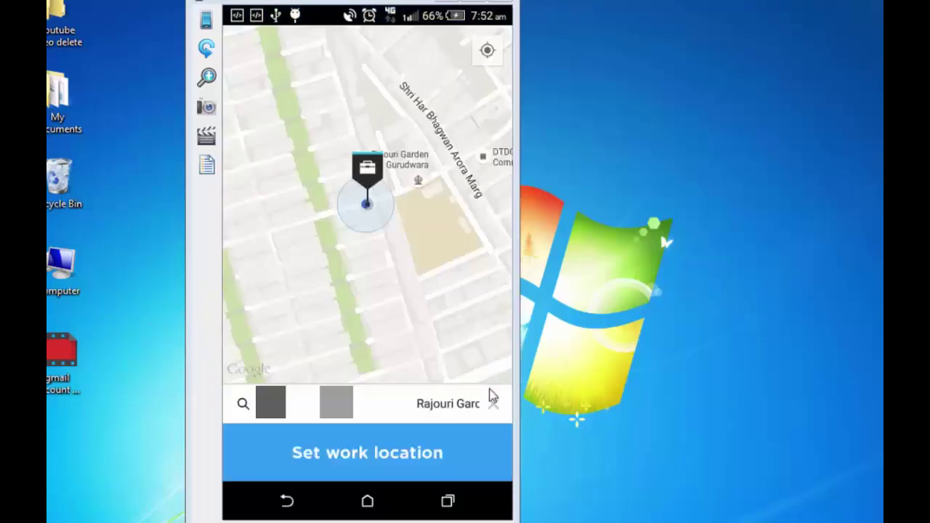
pyautogui.click(494, 404)
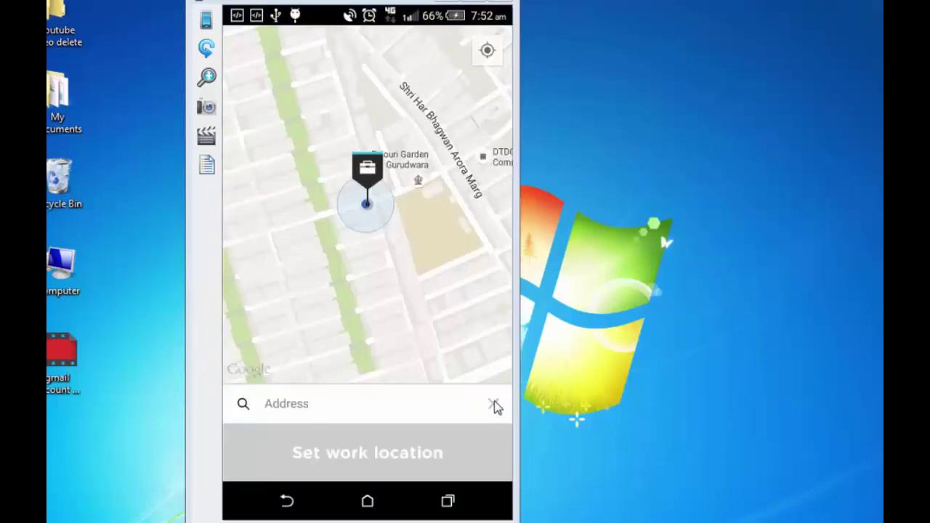
pyautogui.click(494, 405)
pyautogui.write('cyber city')
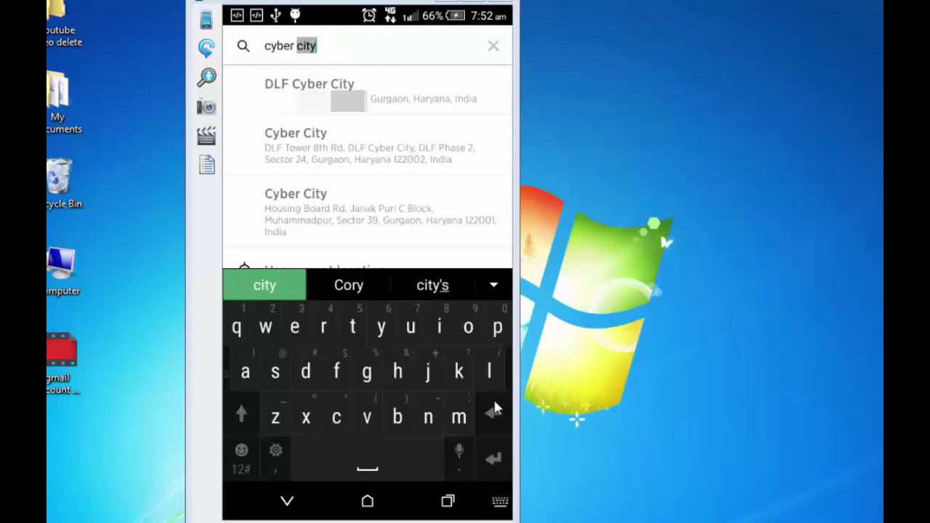
pyautogui.click(445, 106)
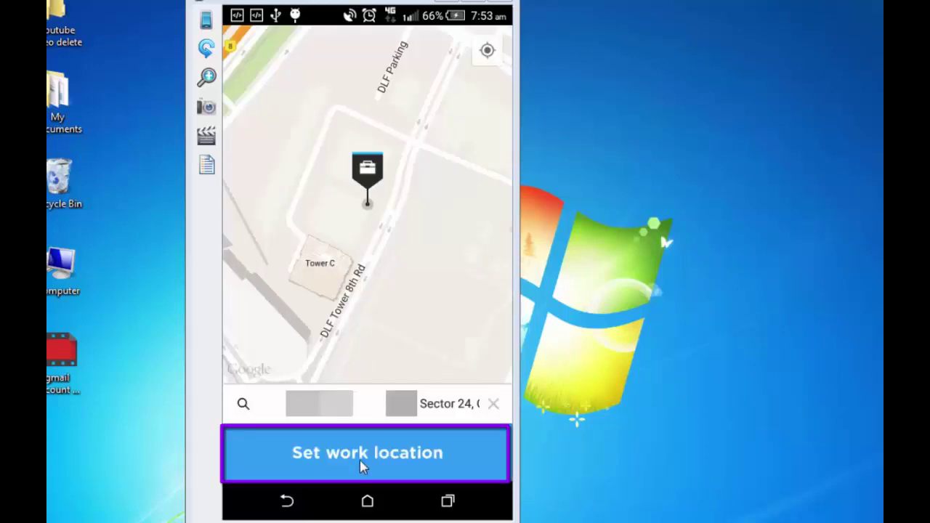
pyautogui.click(363, 466)
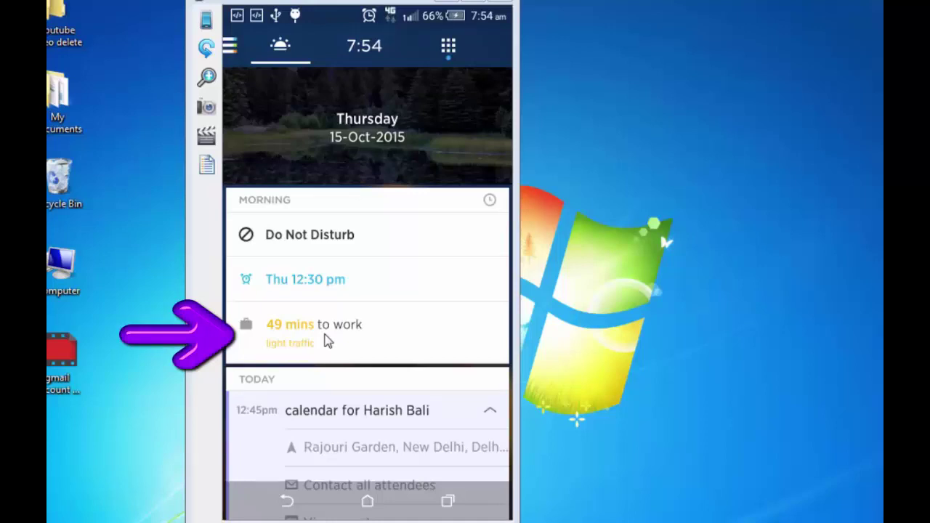
pyautogui.click(325, 342)
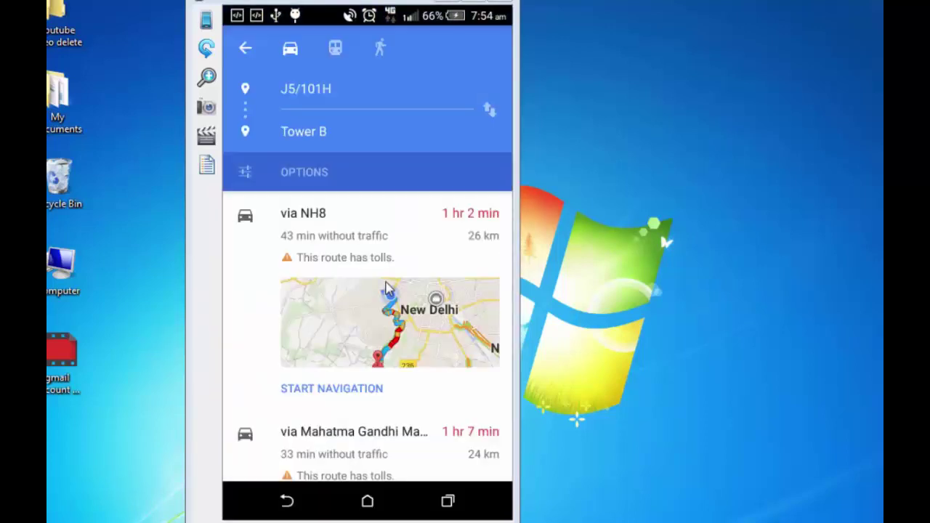
pyautogui.click(289, 516)
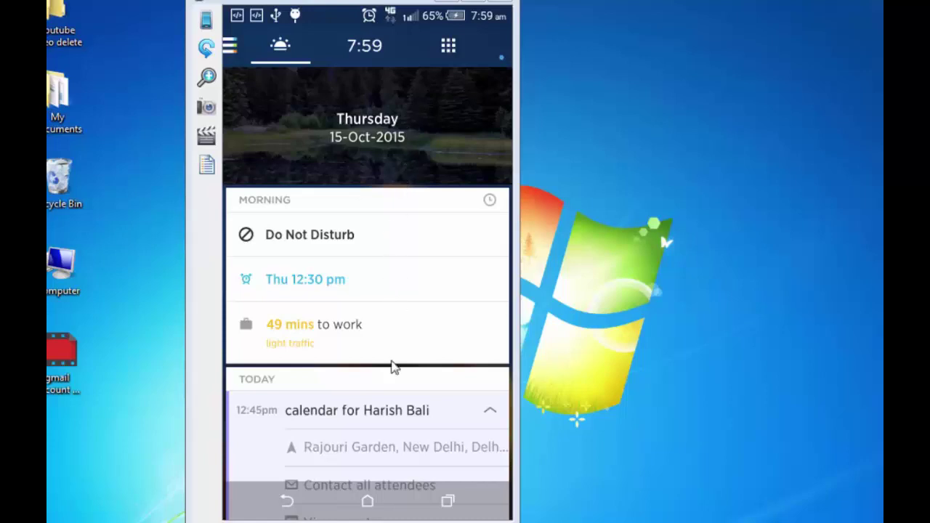
# Step: Email all attendees of the 12:45pm meeting: 'Pleasr ensure we start on time'
pyautogui.scroll(-4, 392, 367)
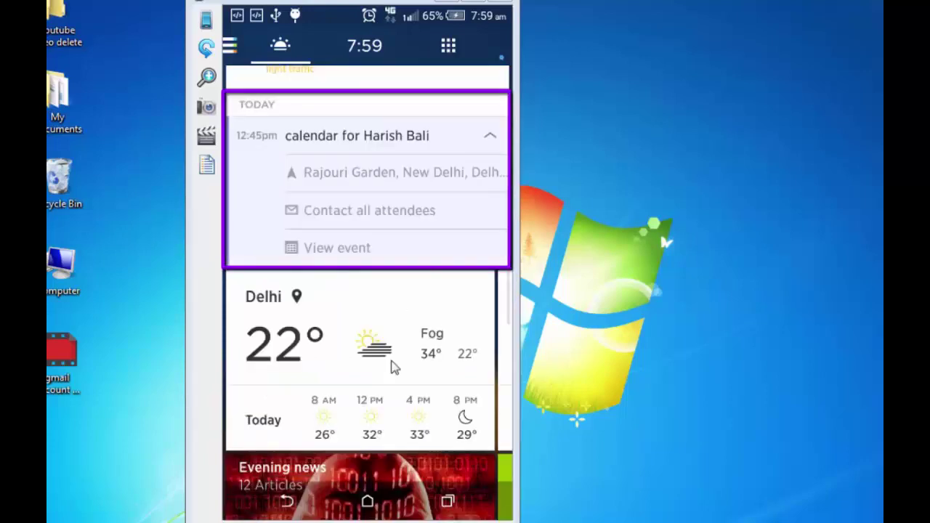
pyautogui.click(349, 214)
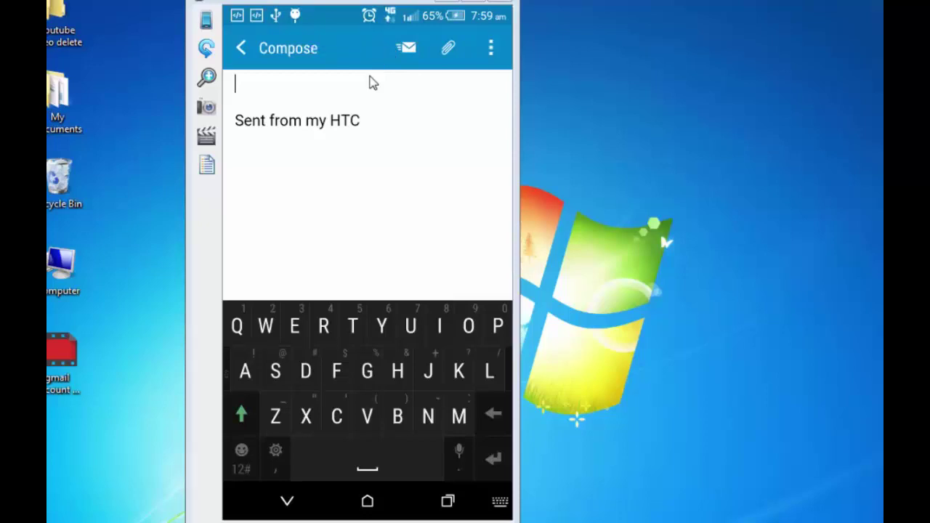
pyautogui.write('Pleasr')
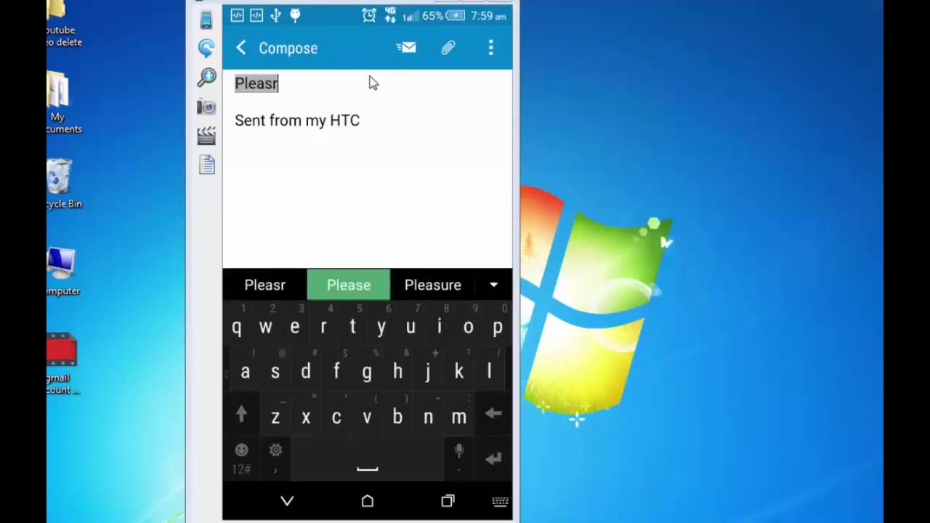
pyautogui.write(' ensure ensure')
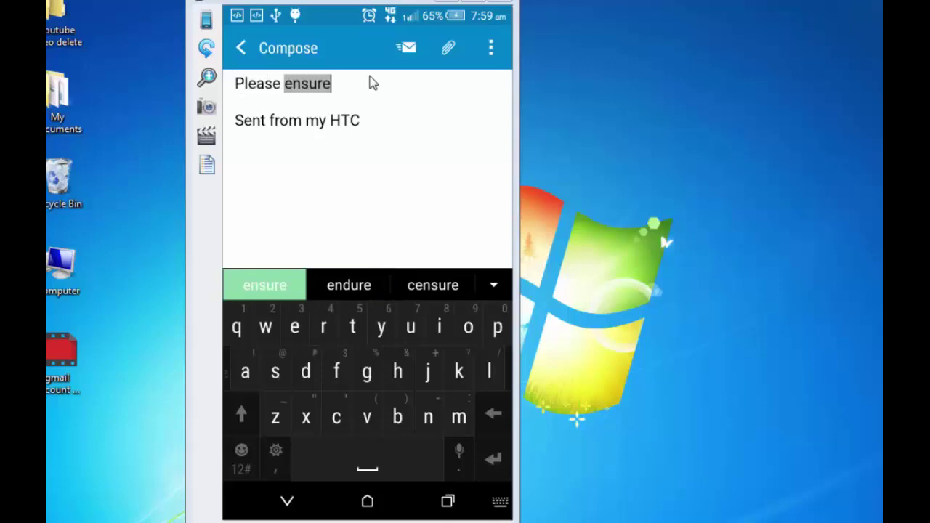
pyautogui.write(' we start on t')
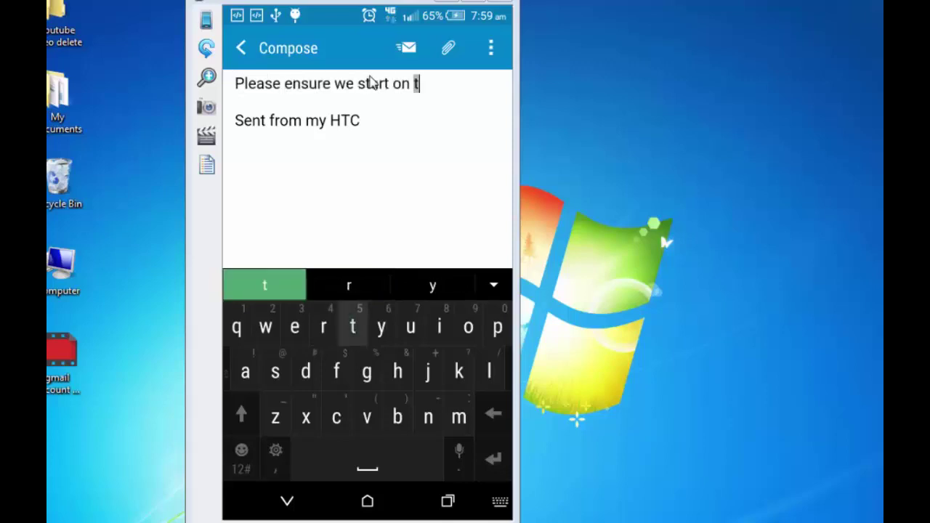
pyautogui.write('ime')
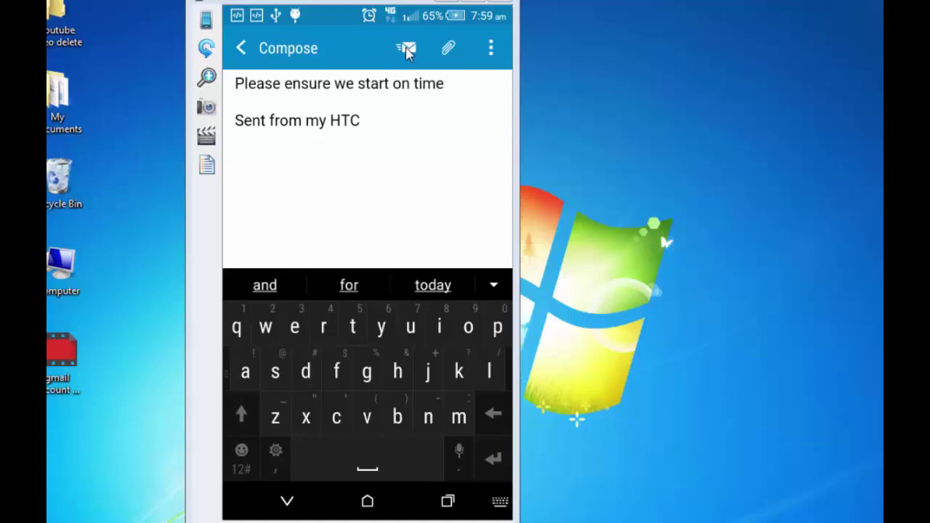
pyautogui.click(406, 48)
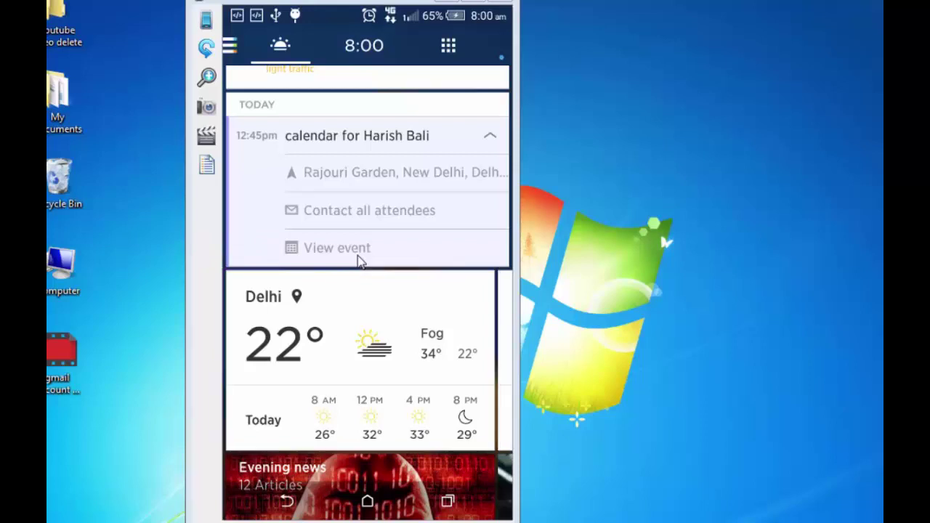
# Step: Scroll down to the Evening news card and open it, reaching the Yahoo News Digest store page
pyautogui.scroll(-2, 359, 259)
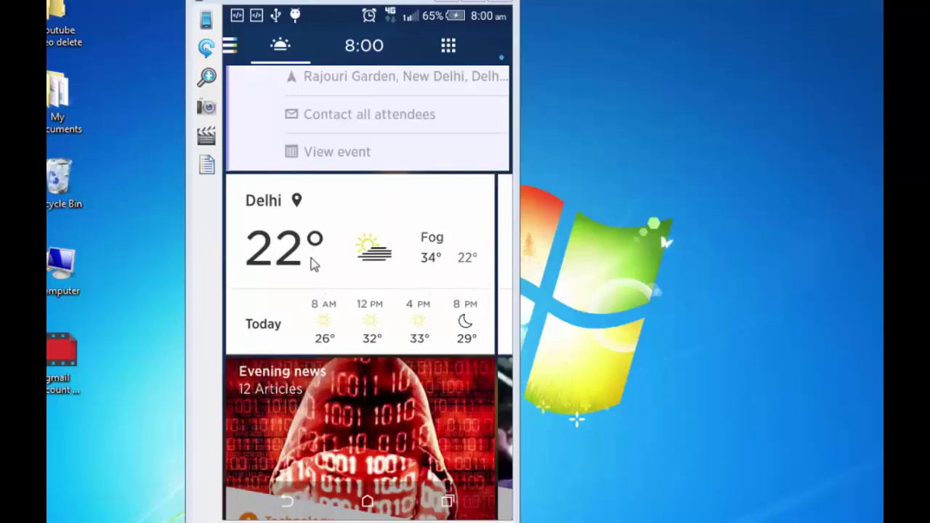
pyautogui.scroll(-1, 425, 353)
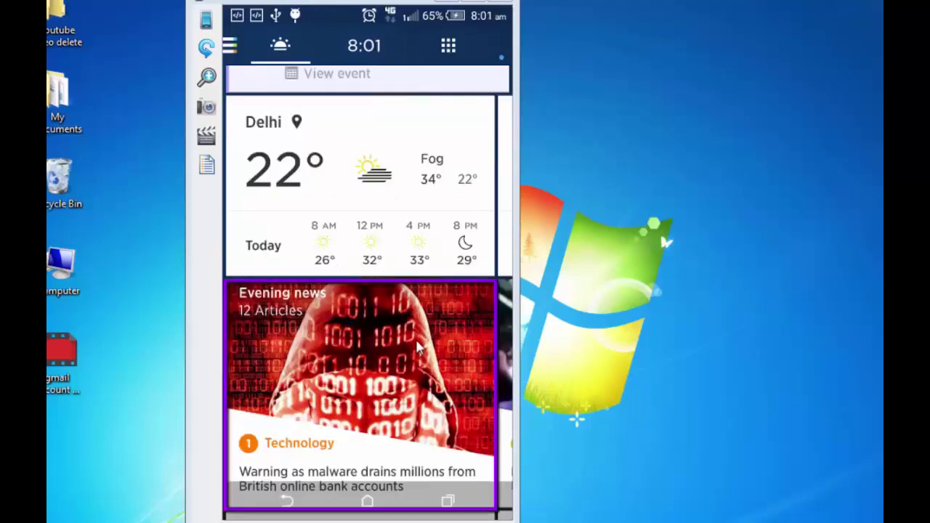
pyautogui.click(332, 356)
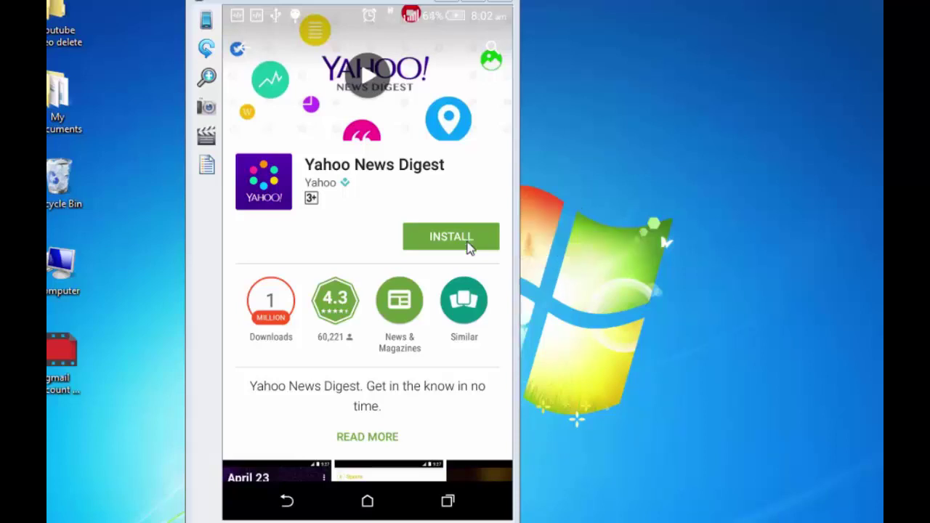
# Step: Return from the Play Store to the Aviate morning feed and browse its news and cricket cards
pyautogui.click(289, 500)
pyautogui.scroll(-3, 293, 503)
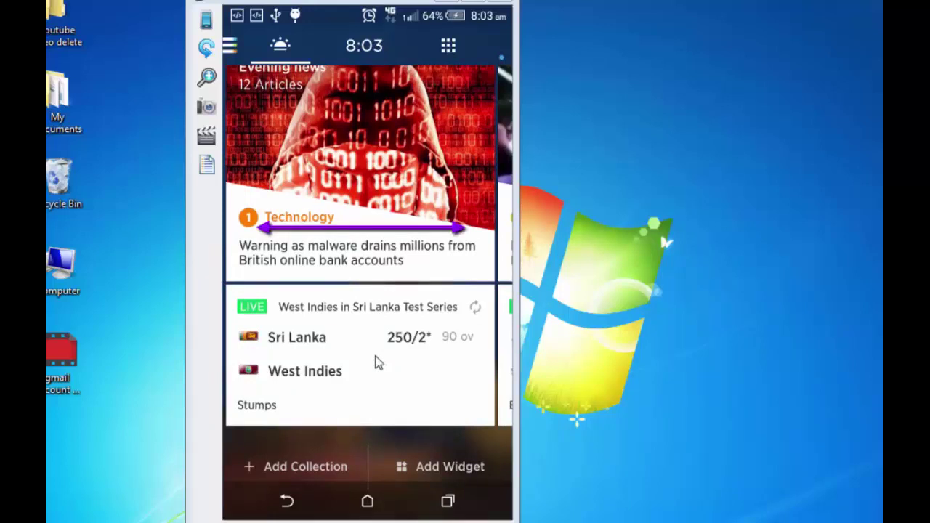
pyautogui.scroll(2, 378, 363)
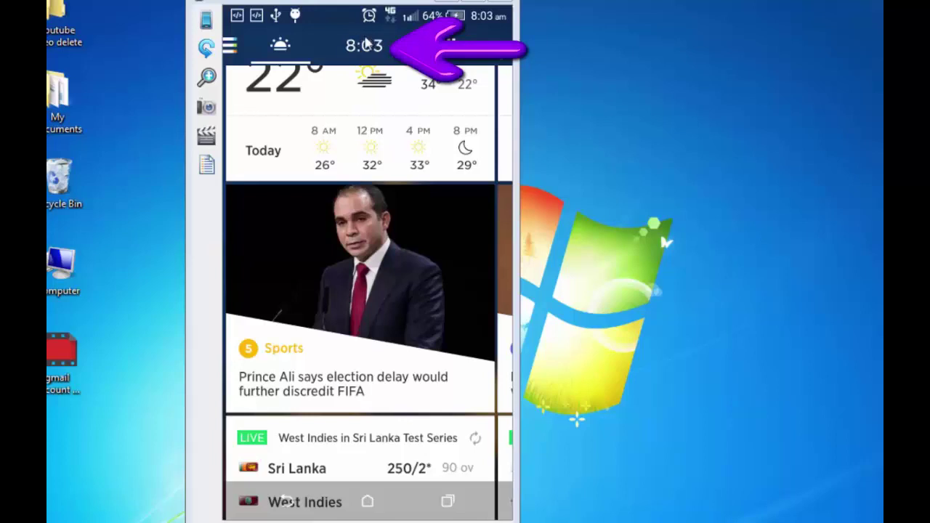
# Step: Long-press the home screen and apply the armoured soldier wallpaper from the Games category
pyautogui.click(367, 44)
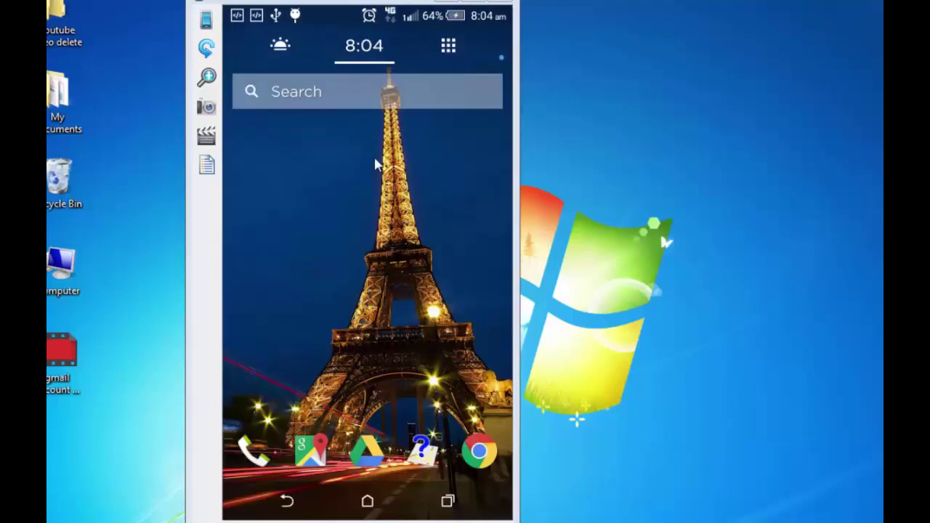
pyautogui.click(357, 283)
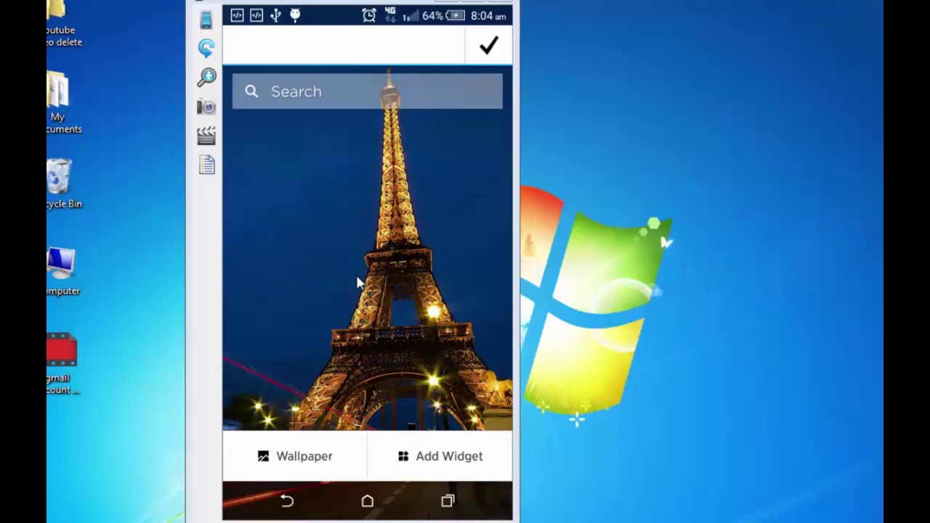
pyautogui.click(298, 458)
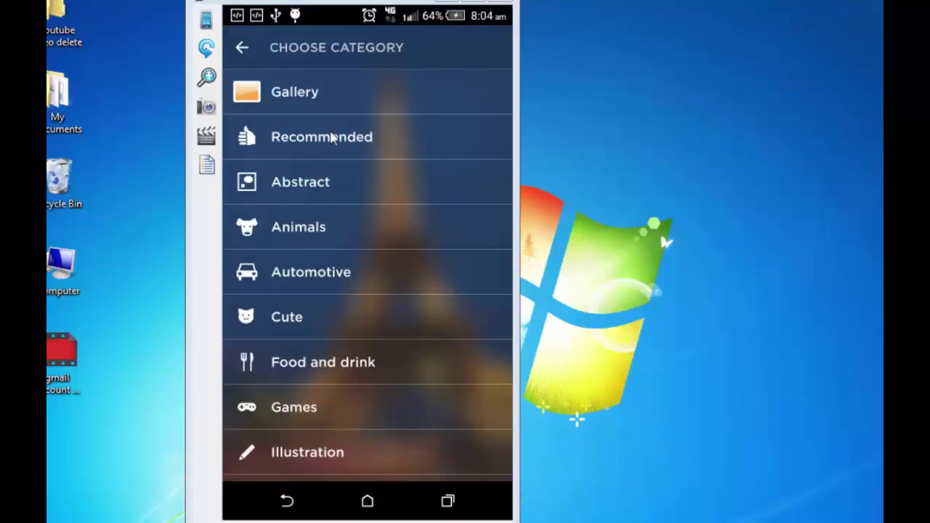
pyautogui.scroll(-3, 331, 137)
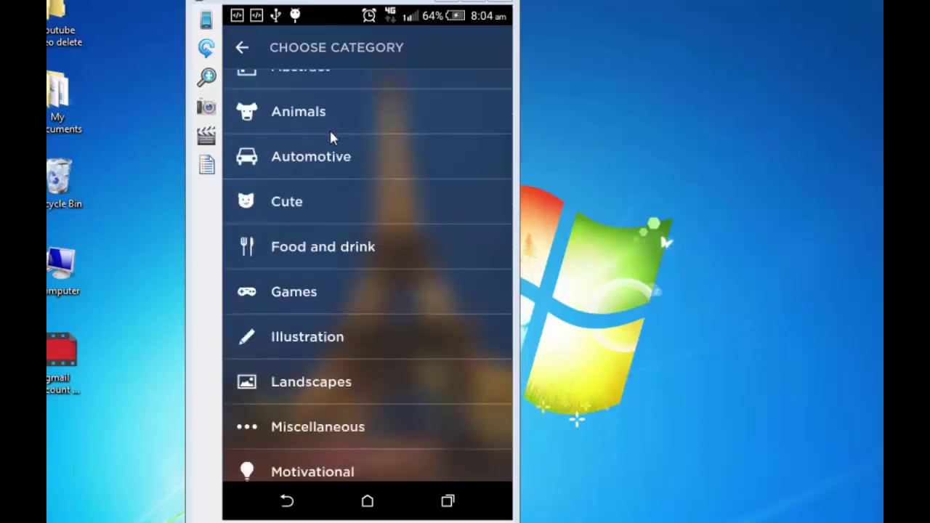
pyautogui.scroll(-3, 331, 134)
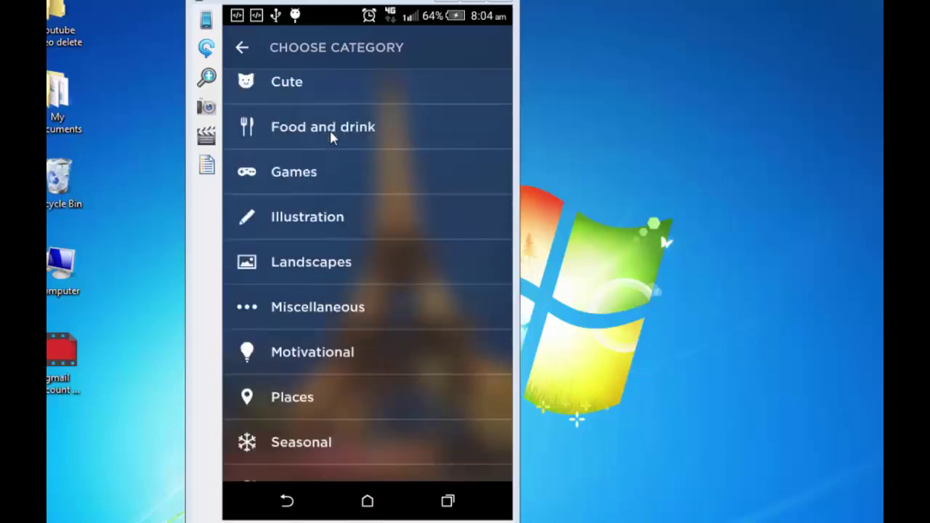
pyautogui.click(302, 172)
pyautogui.scroll(-4, 316, 348)
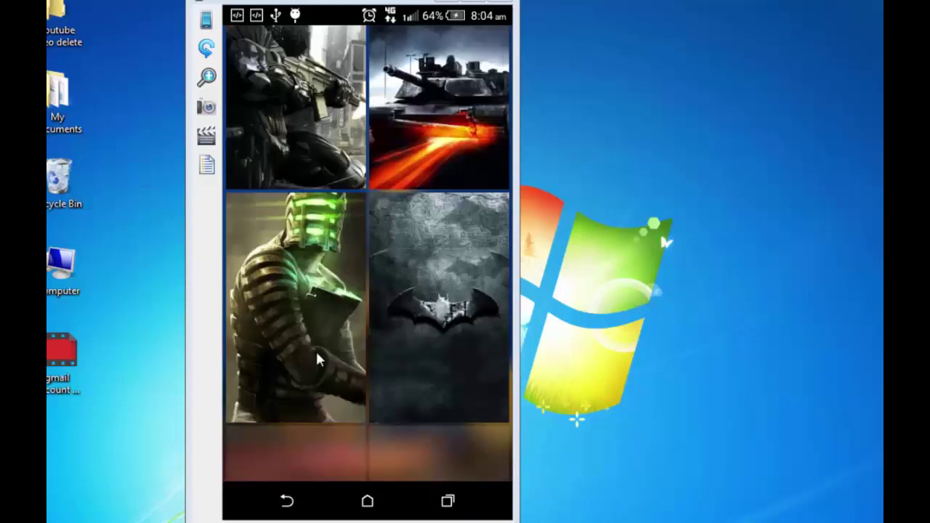
pyautogui.click(315, 349)
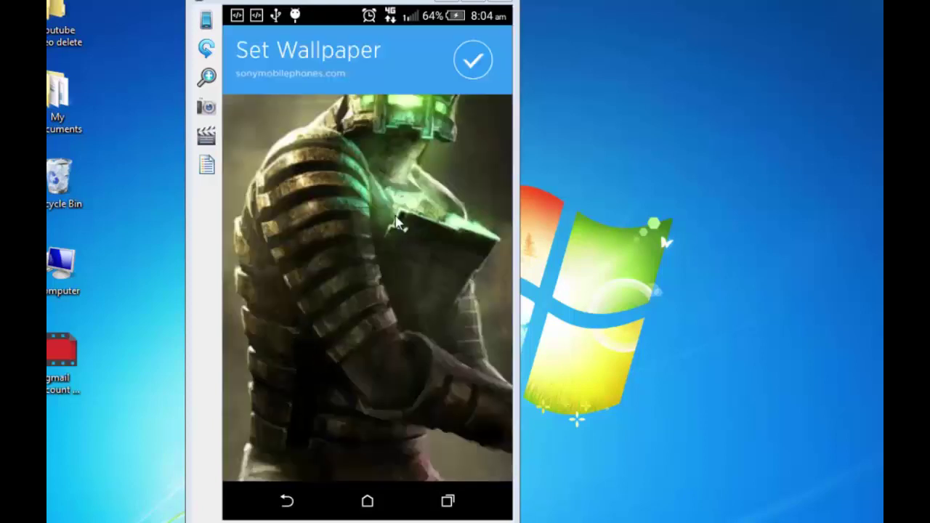
pyautogui.click(474, 61)
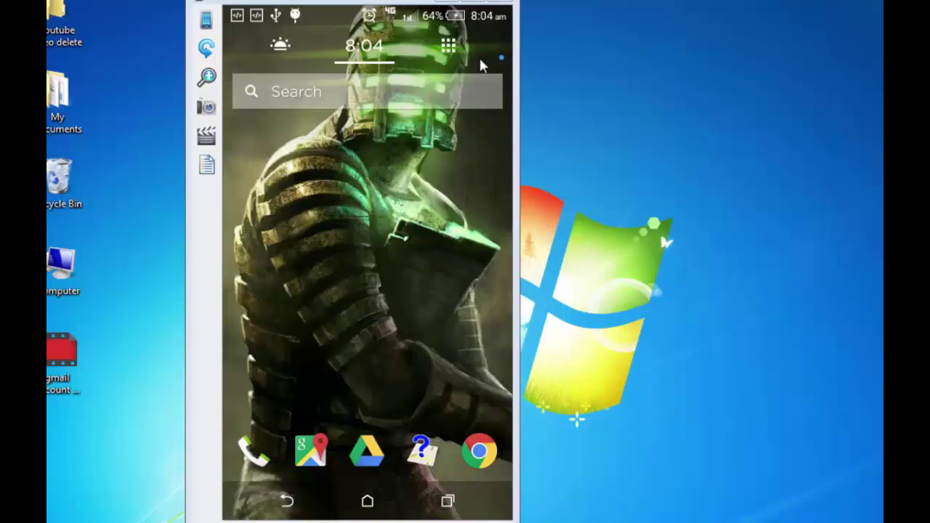
pyautogui.click(479, 55)
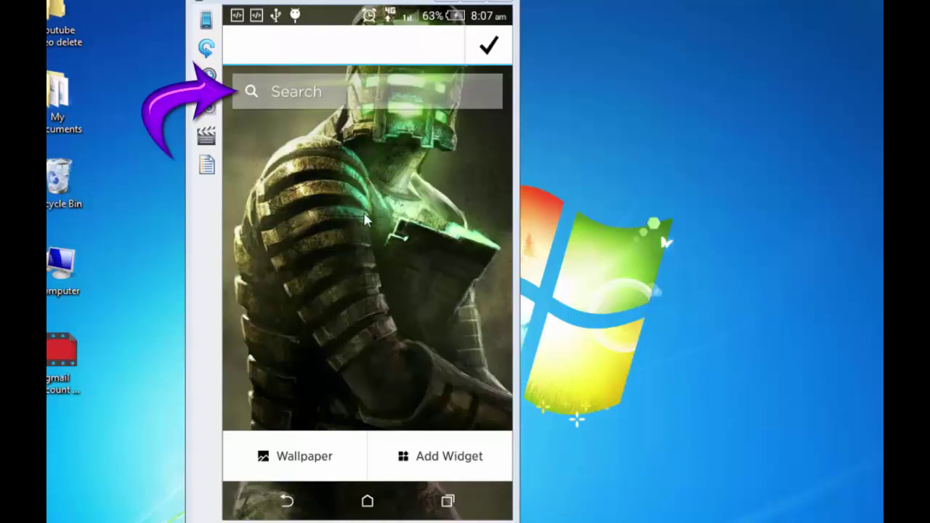
pyautogui.click(385, 103)
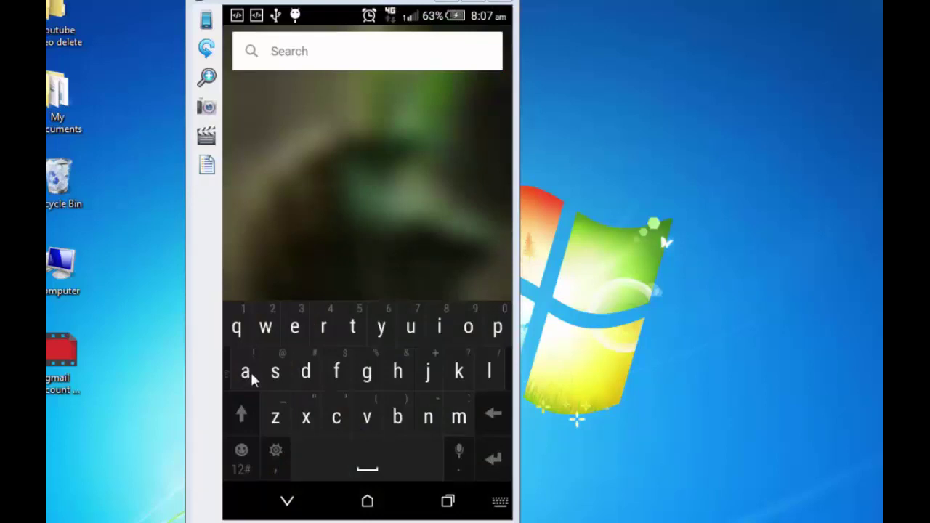
pyautogui.write('as')
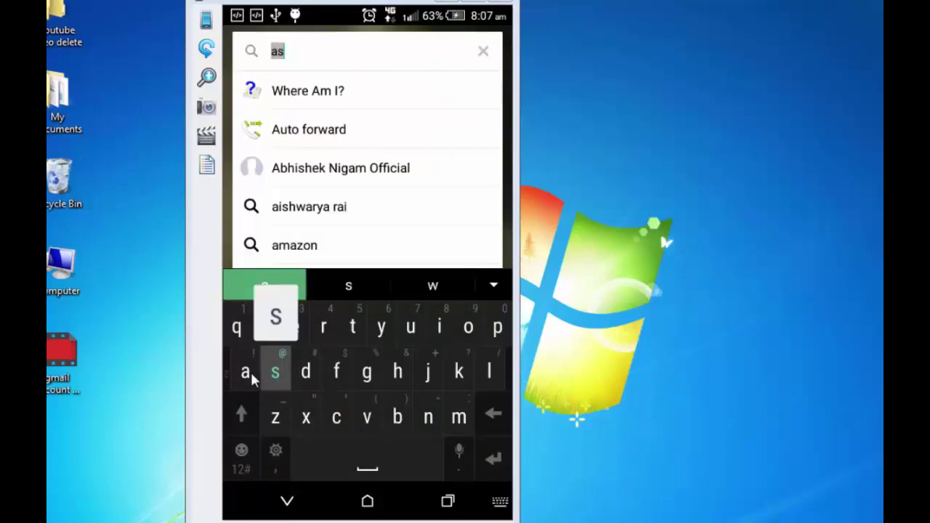
pyautogui.write('hish')
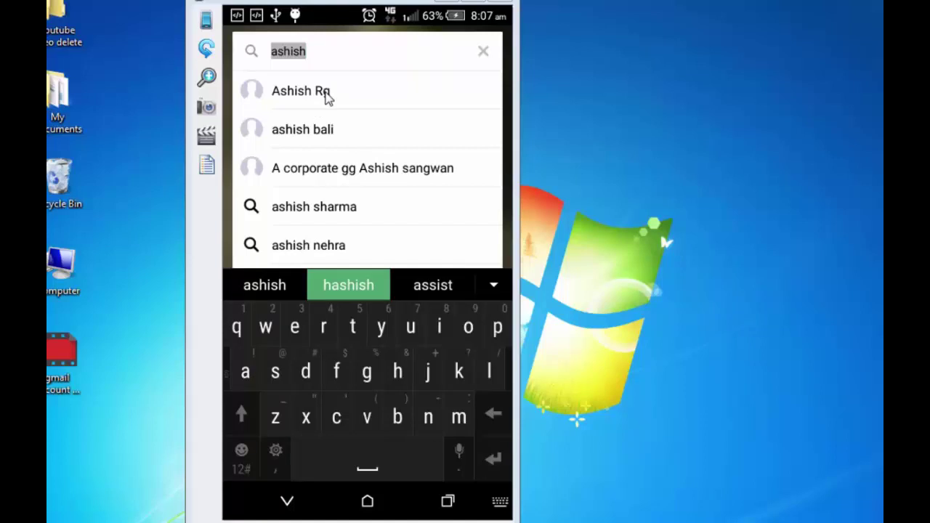
pyautogui.click(326, 98)
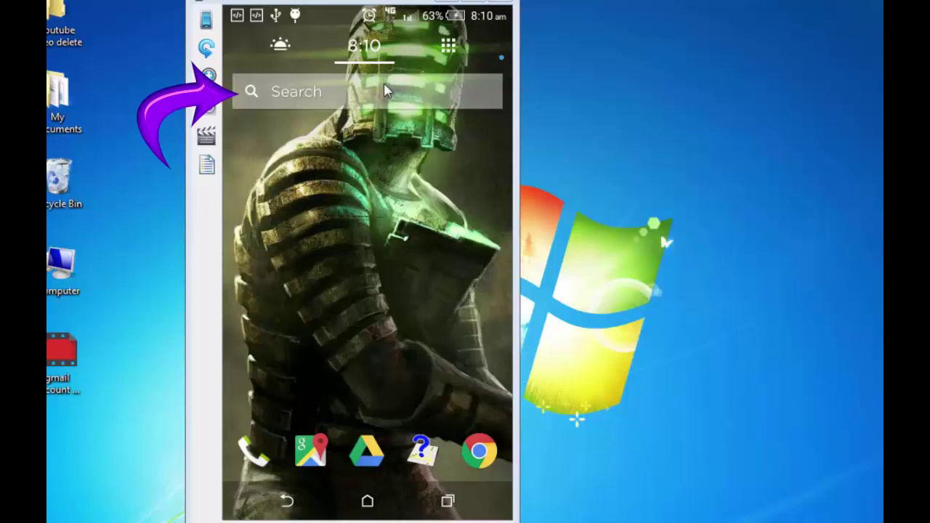
pyautogui.click(385, 91)
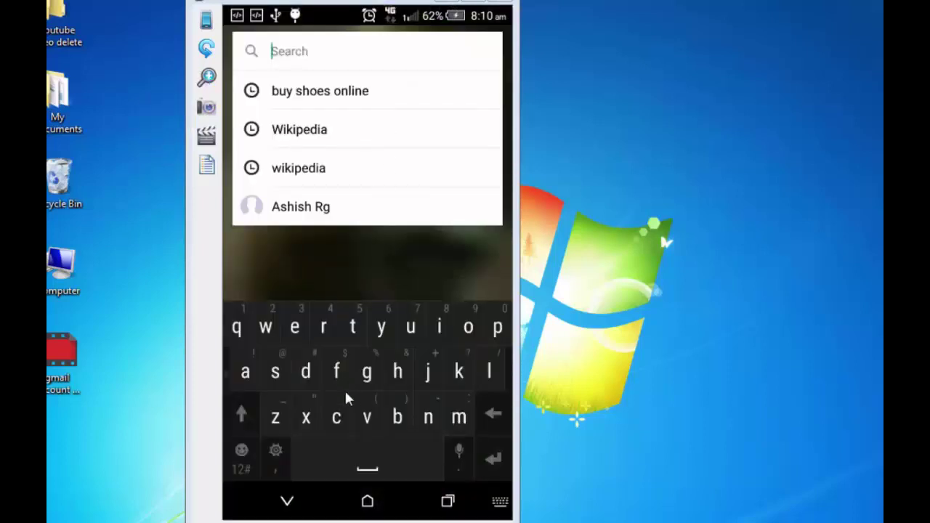
pyautogui.write('but shoes online')
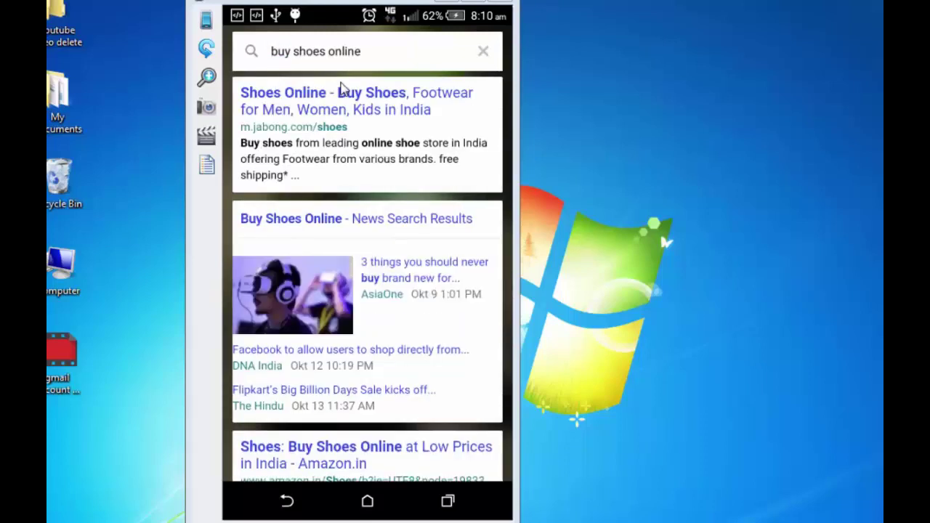
pyautogui.click(288, 502)
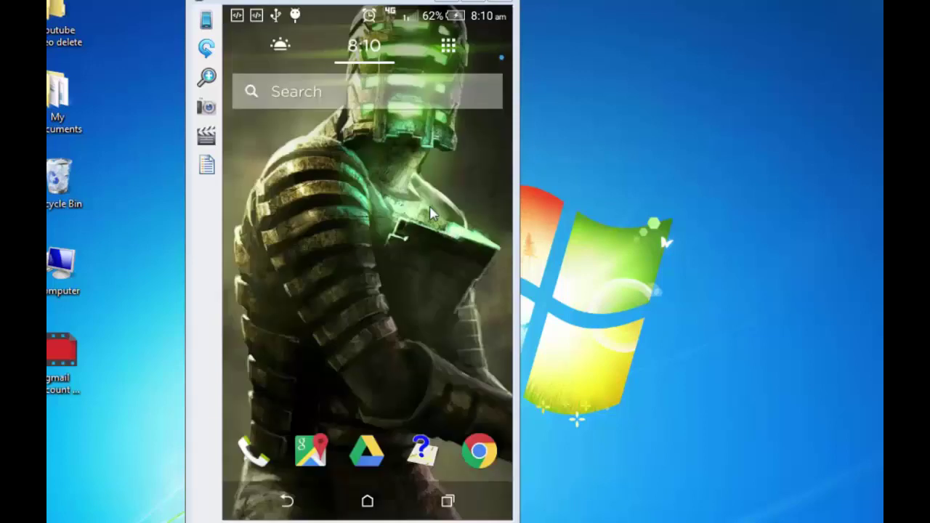
# Step: Search 'mess' from the Aviate search bar and open Messages
pyautogui.click(350, 93)
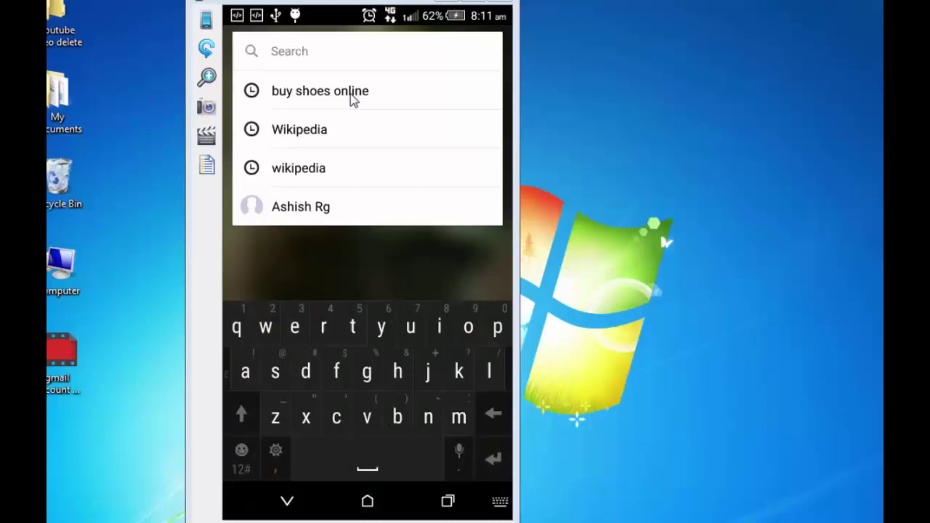
pyautogui.write('mess')
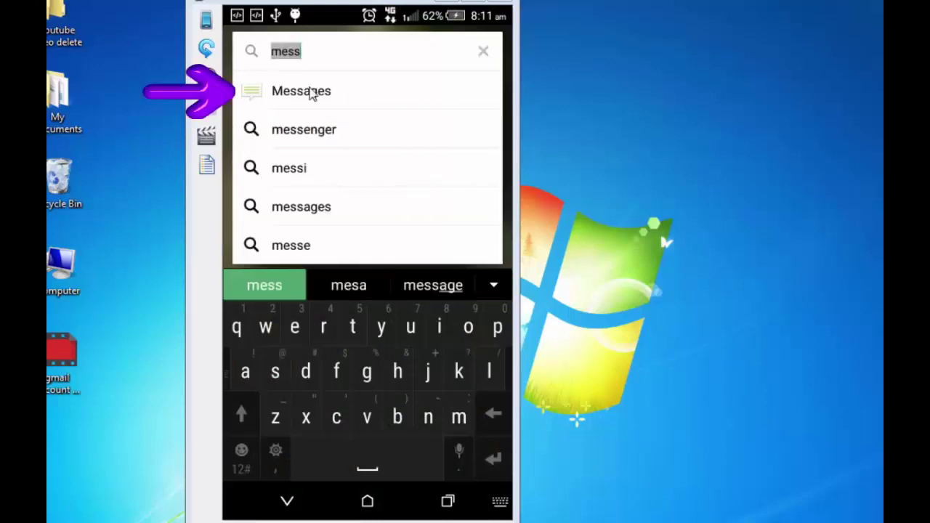
pyautogui.click(311, 93)
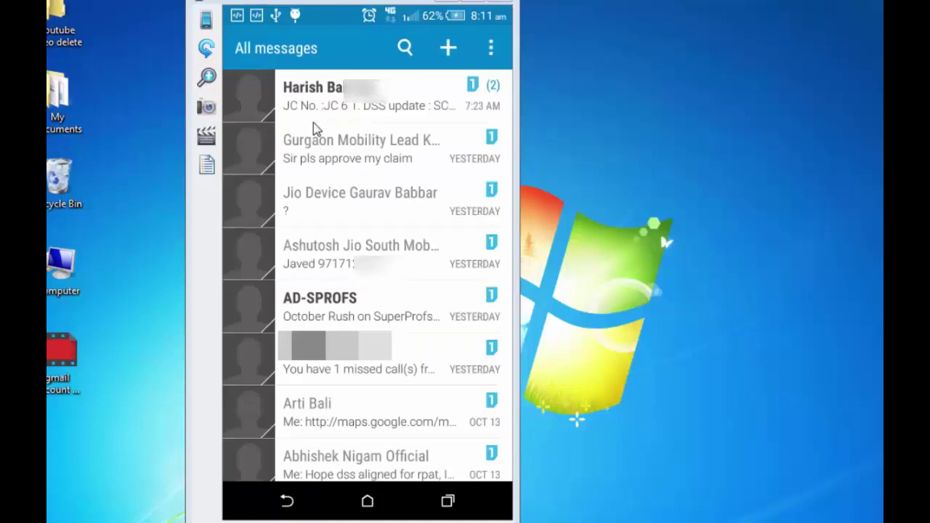
# Step: Back on the home screen, search 'sett' and open the phone's Settings app
pyautogui.click(287, 502)
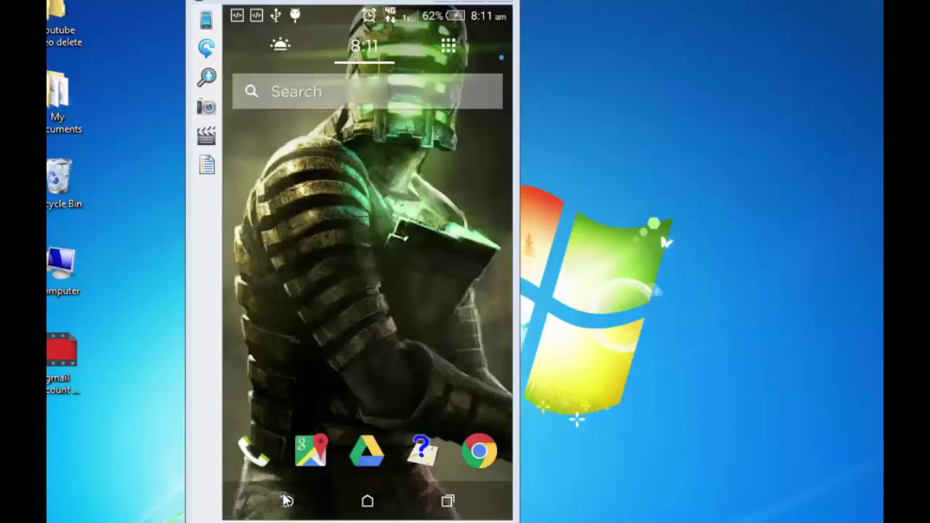
pyautogui.click(350, 98)
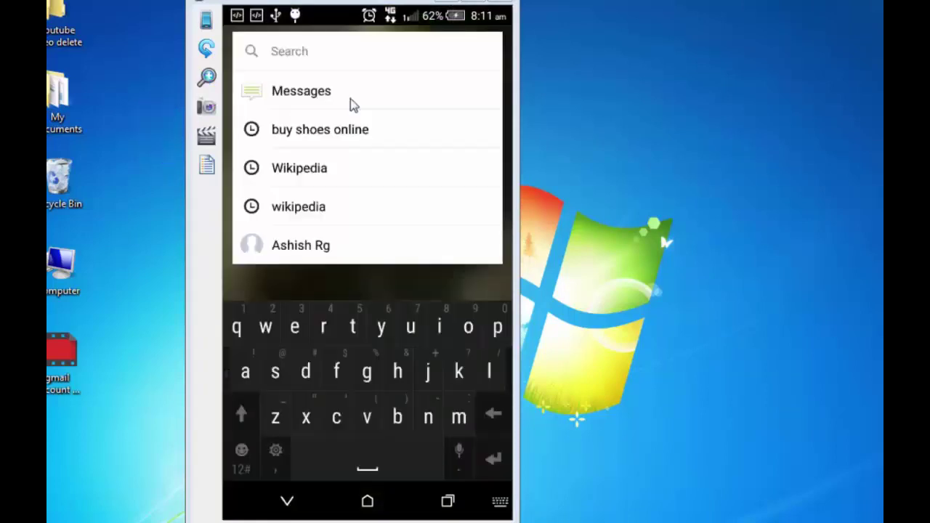
pyautogui.write('sett')
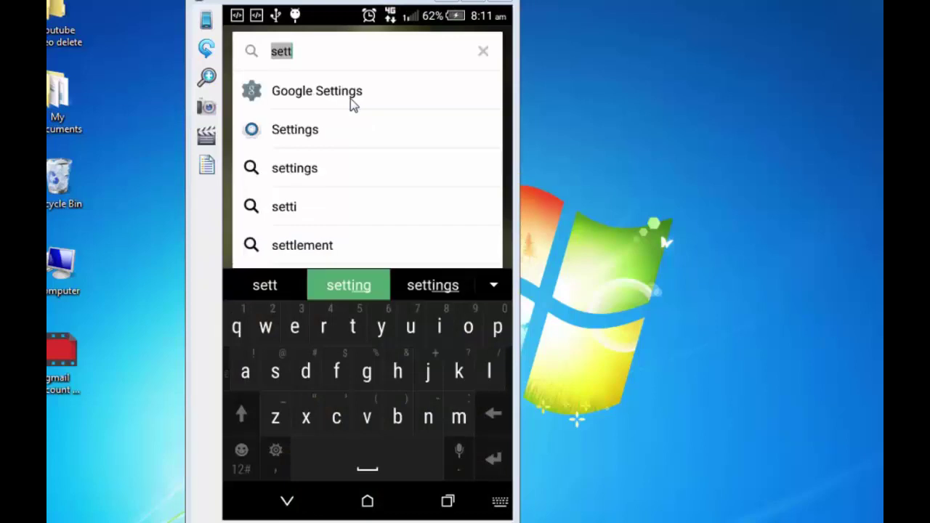
pyautogui.click(315, 138)
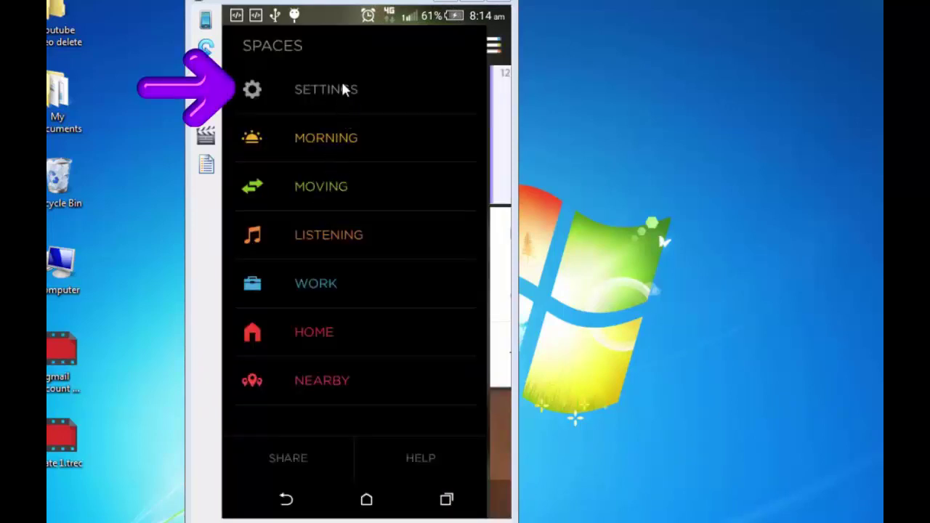
# Step: Open the launcher settings and expand, then collapse, the Utilities collection
pyautogui.click(343, 86)
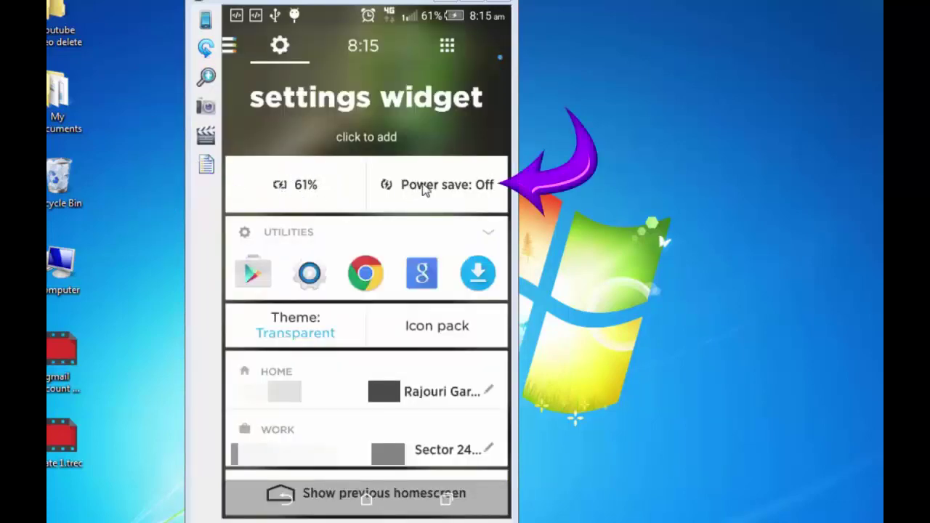
pyautogui.click(488, 240)
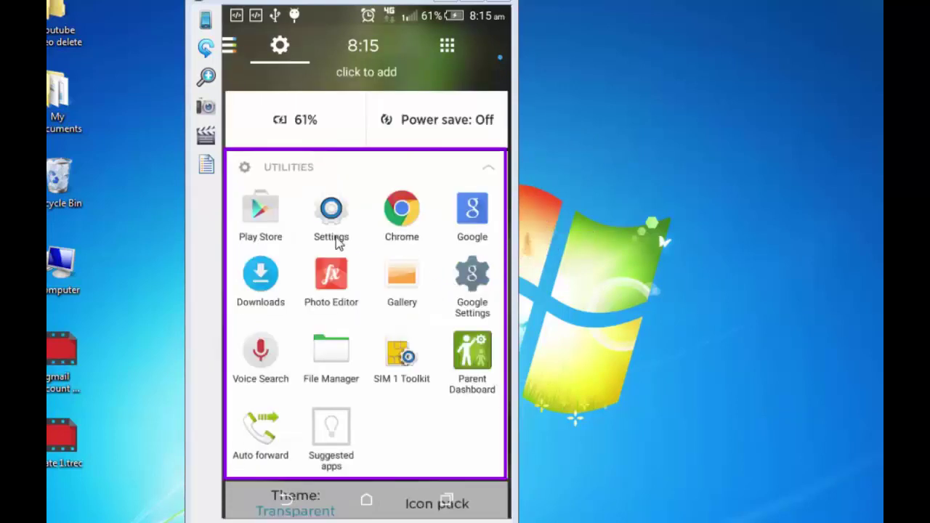
pyautogui.click(483, 167)
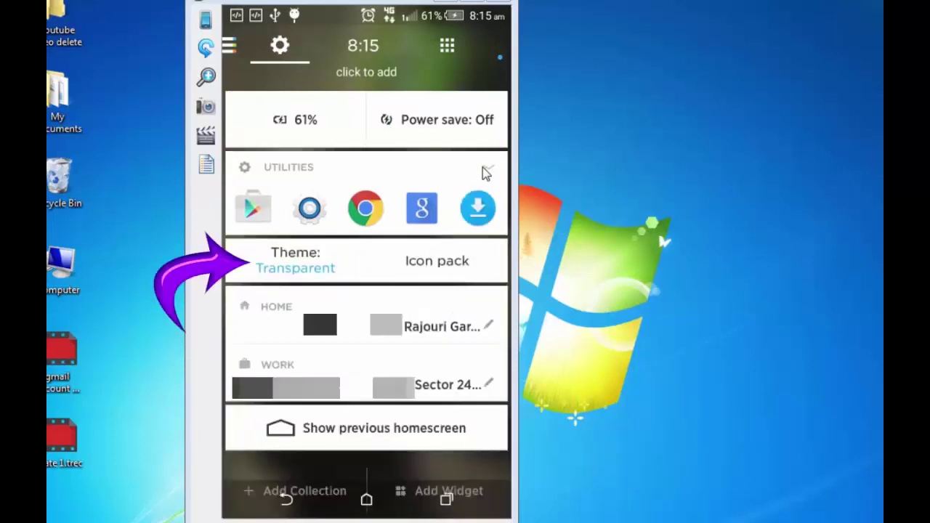
pyautogui.scroll(2, 407, 240)
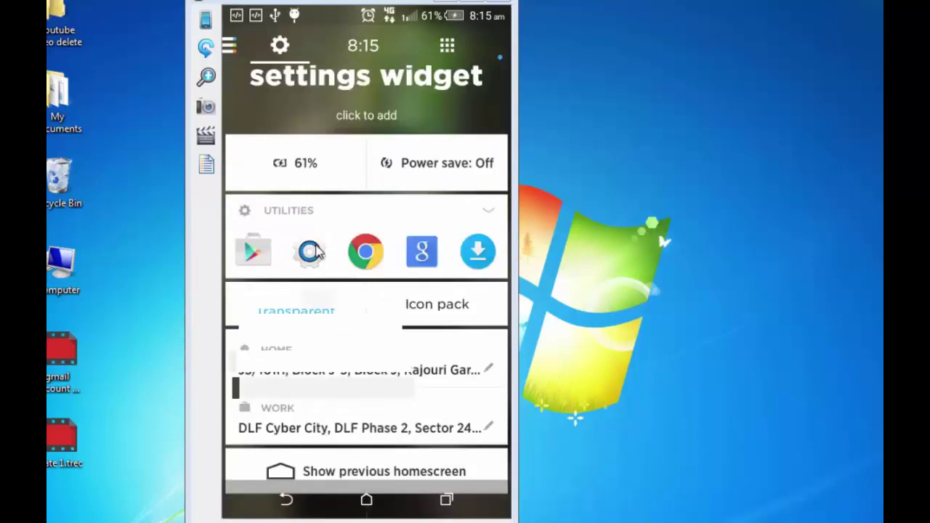
# Step: Keep the Transparent theme and dismiss the icon pack options
pyautogui.click(324, 311)
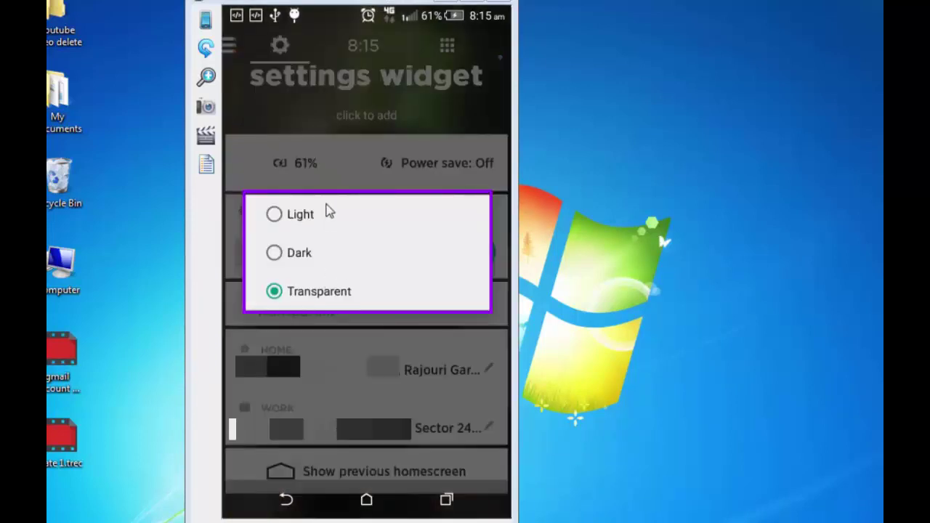
pyautogui.click(295, 305)
pyautogui.scroll(-2, 294, 305)
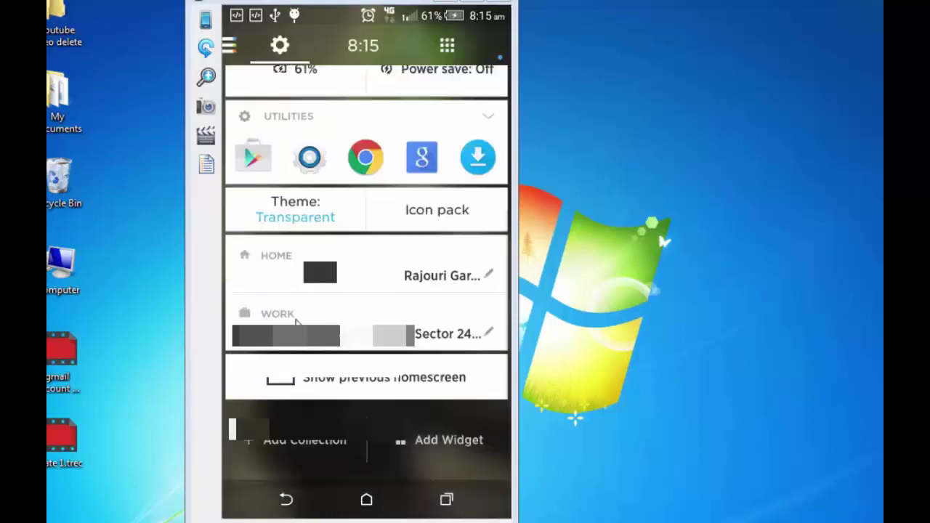
pyautogui.click(434, 207)
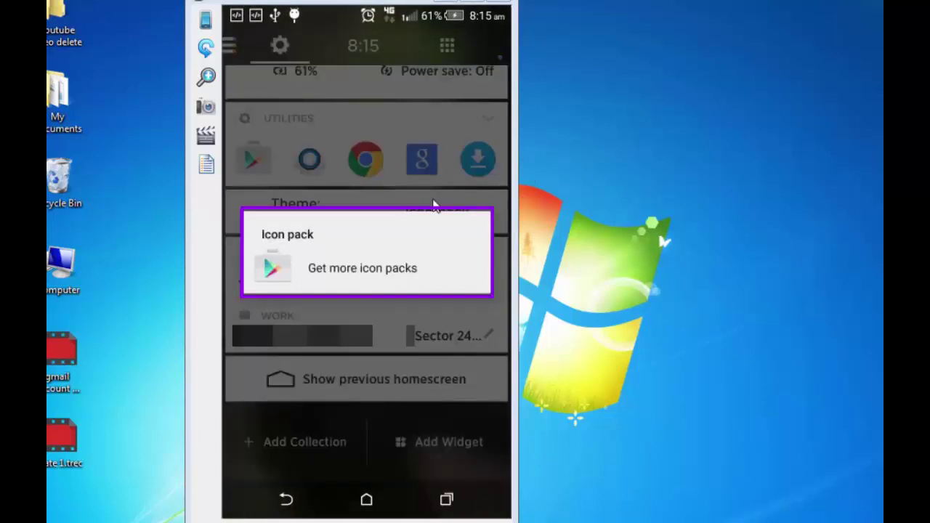
pyautogui.click(381, 296)
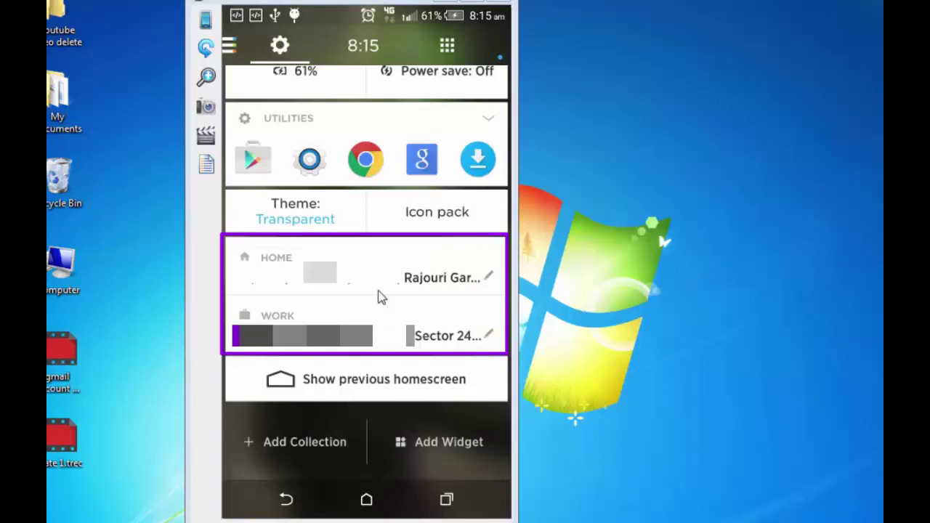
# Step: Switch from the settings space to the Morning space and scroll through it
pyautogui.click(276, 500)
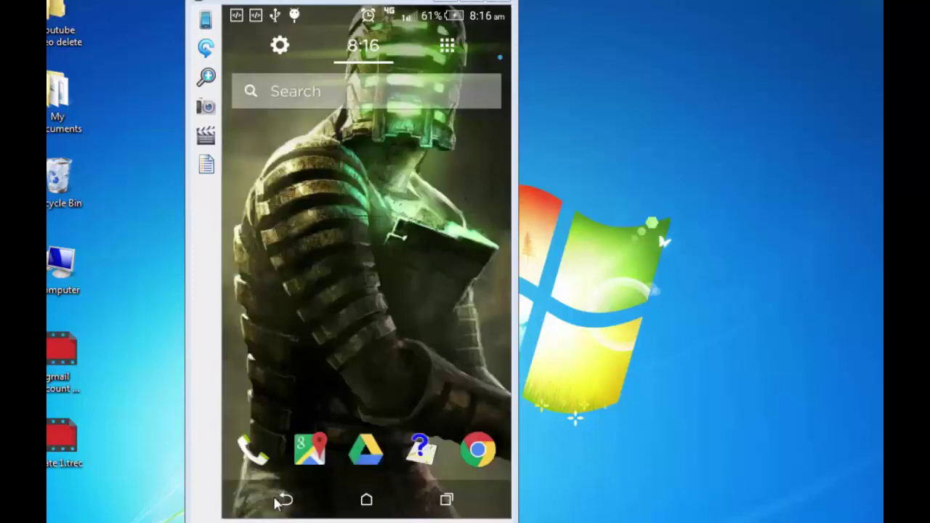
pyautogui.click(290, 44)
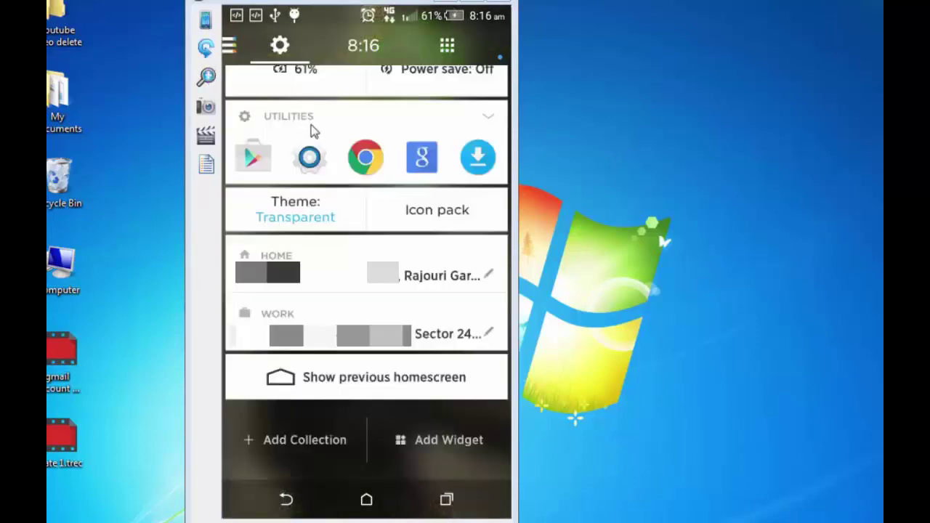
pyautogui.click(230, 44)
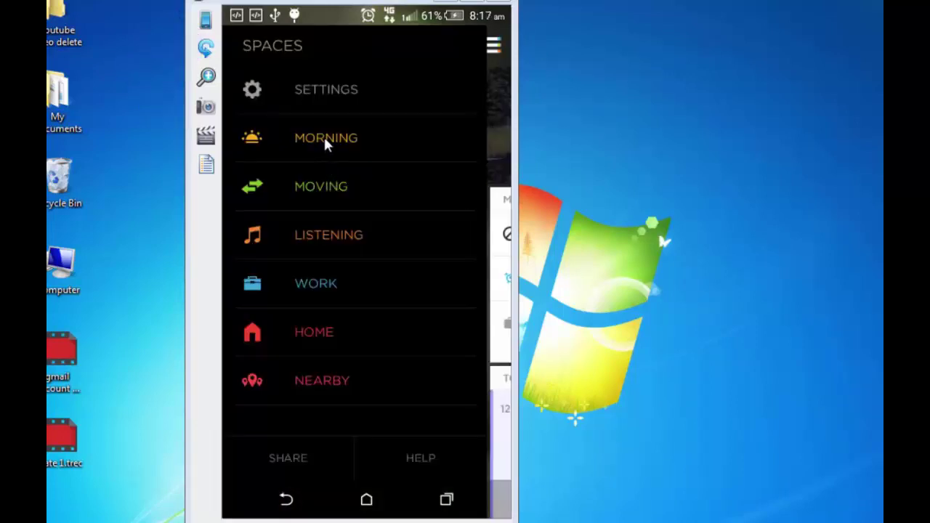
pyautogui.click(325, 142)
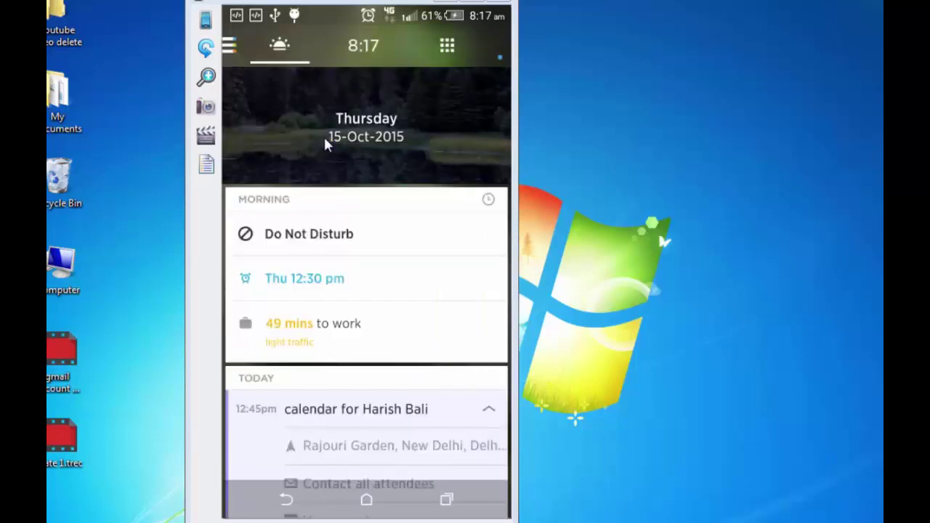
pyautogui.scroll(-5, 324, 144)
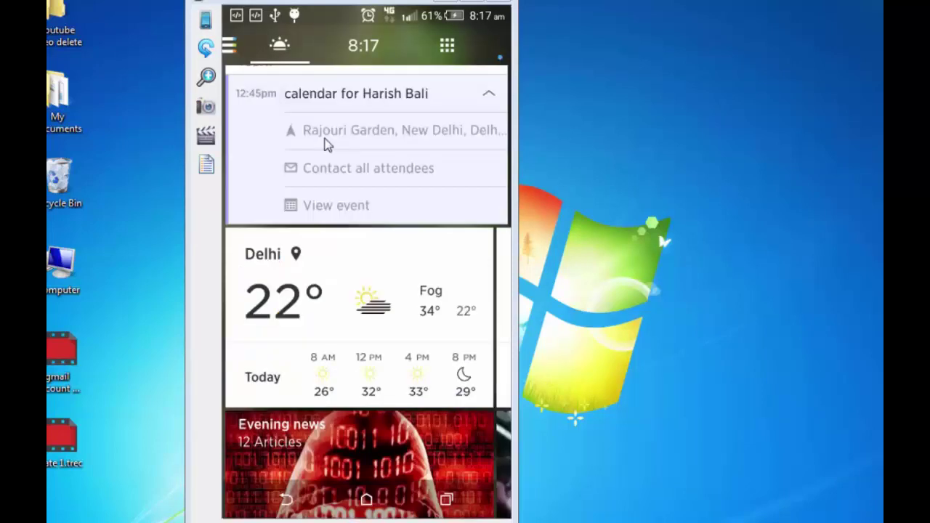
pyautogui.click(230, 47)
# Step: Switch to the Moving space and expand Transport to show Maps, Car, Voice Recorder and others
pyautogui.click(229, 46)
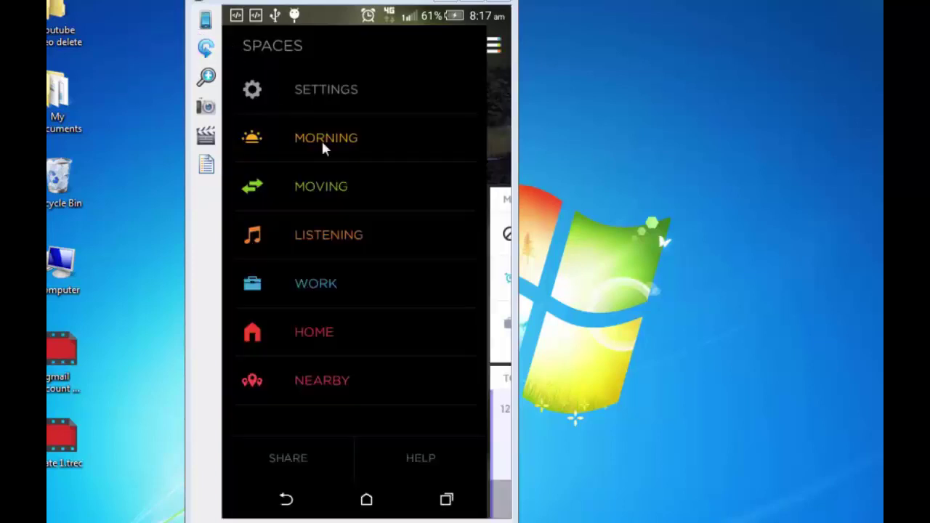
pyautogui.click(354, 182)
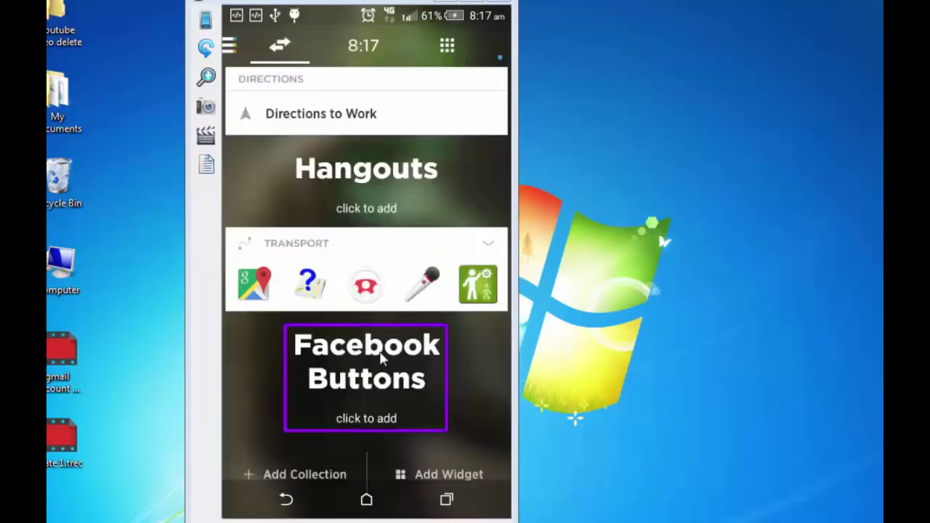
pyautogui.click(493, 250)
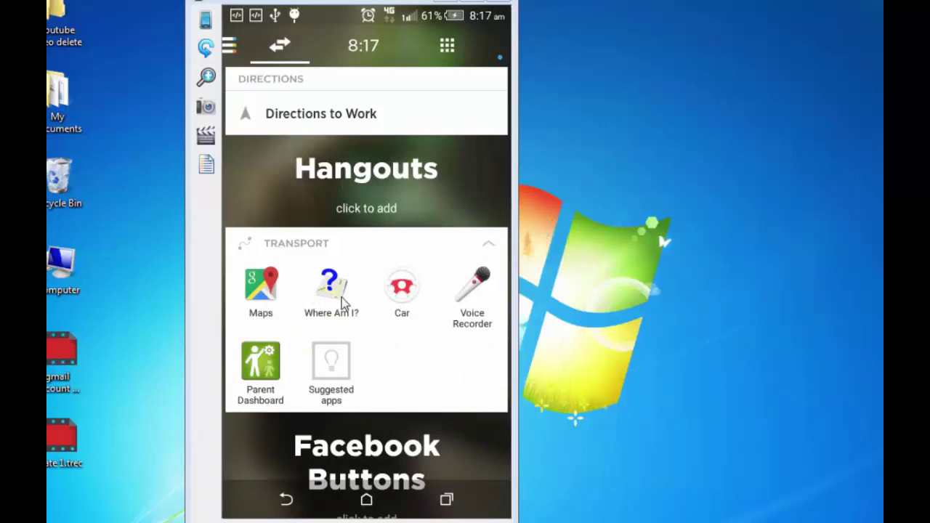
pyautogui.click(280, 43)
# Step: Switch to the Work space and try its New event and Send email shortcuts
pyautogui.click(280, 43)
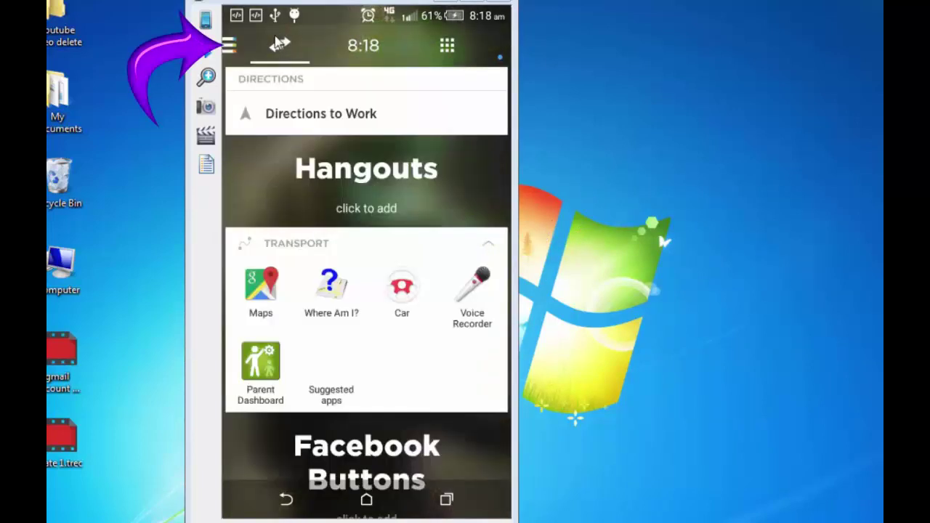
pyautogui.click(232, 47)
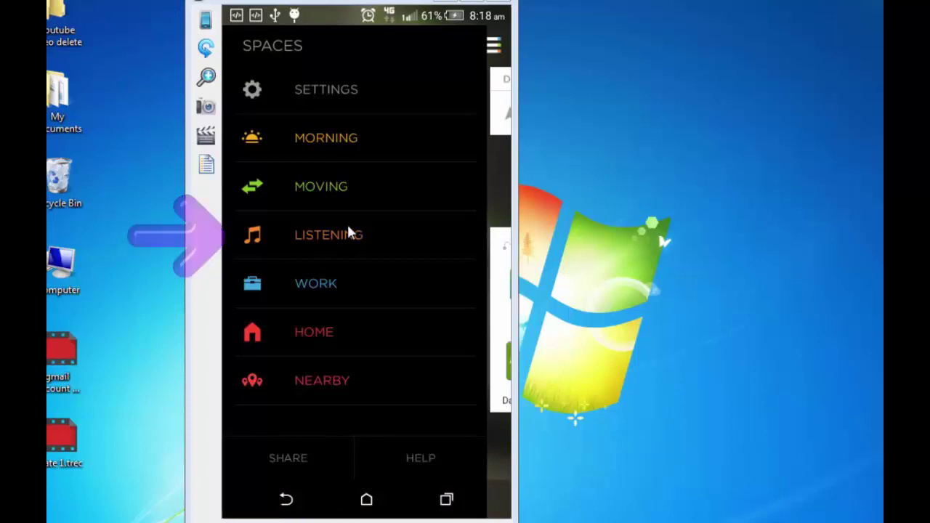
pyautogui.click(322, 283)
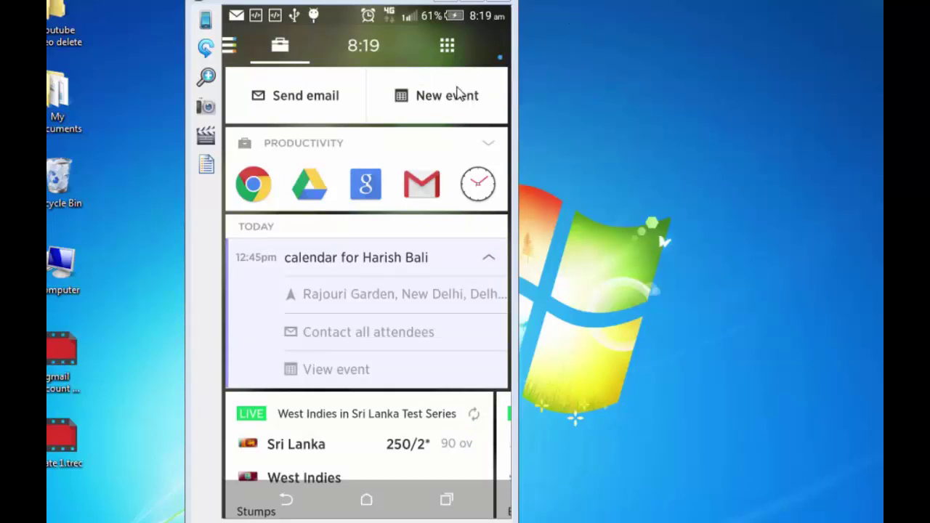
pyautogui.click(457, 94)
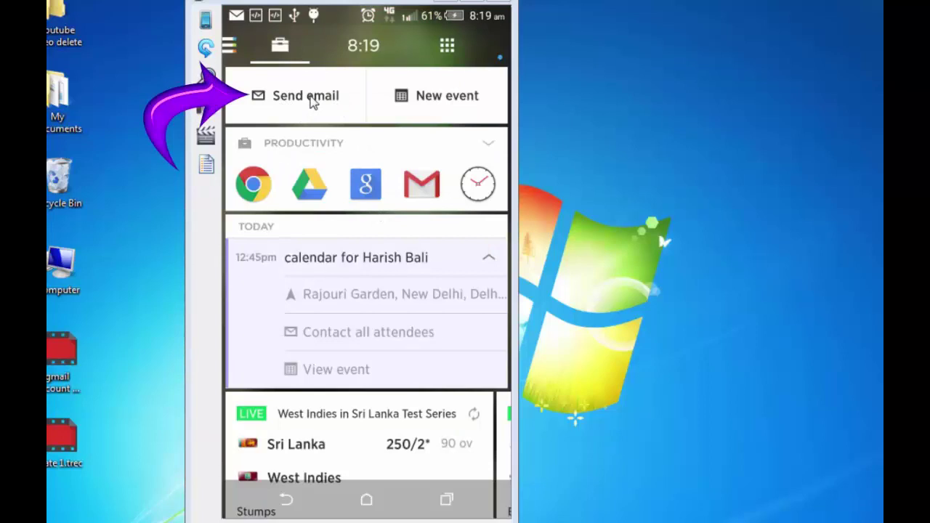
pyautogui.click(313, 101)
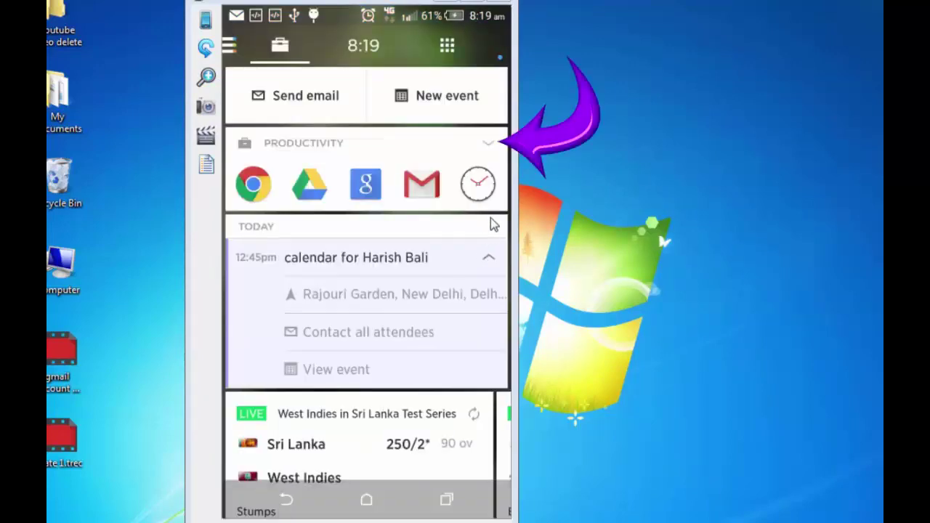
# Step: Expand and collapse Productivity, then scroll down to the calendar and cricket cards
pyautogui.click(494, 147)
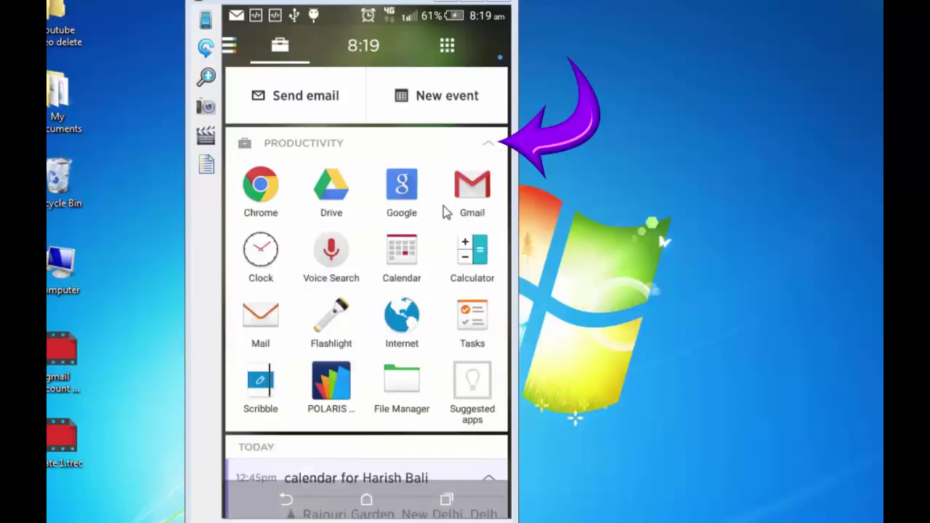
pyautogui.click(489, 146)
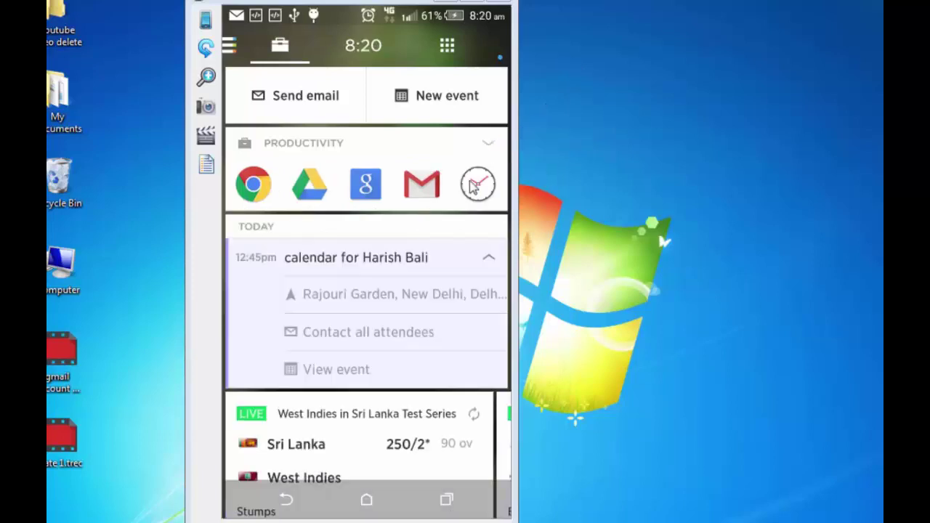
pyautogui.scroll(-3, 395, 380)
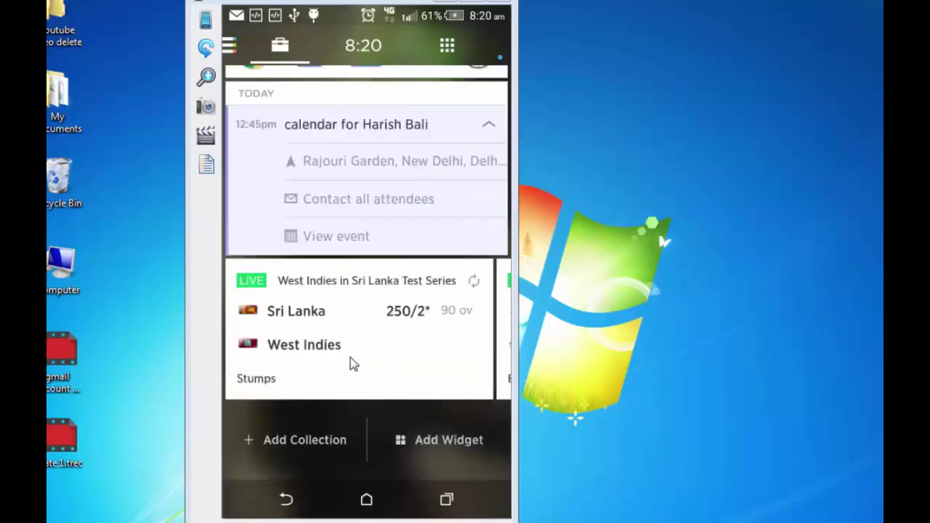
# Step: Open the Nearby space and scroll through the local places powered by Foursquare
pyautogui.click(228, 45)
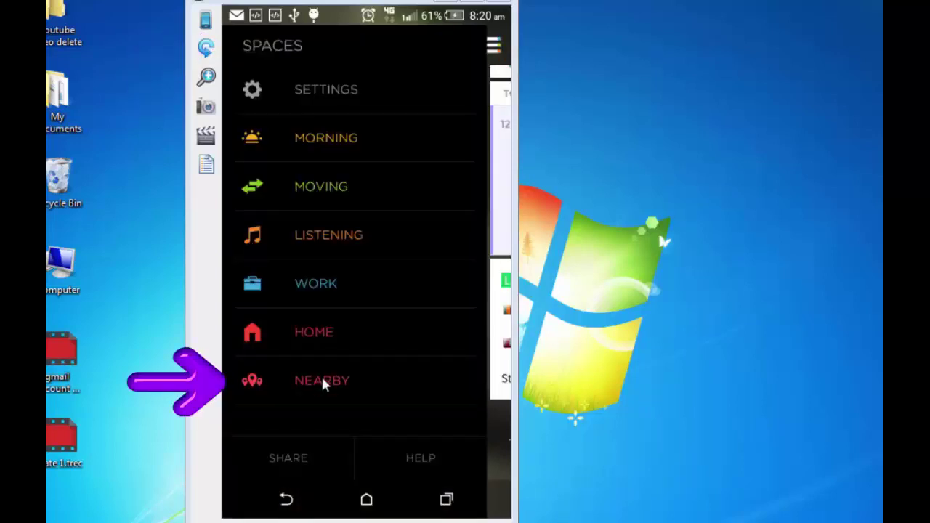
pyautogui.click(322, 378)
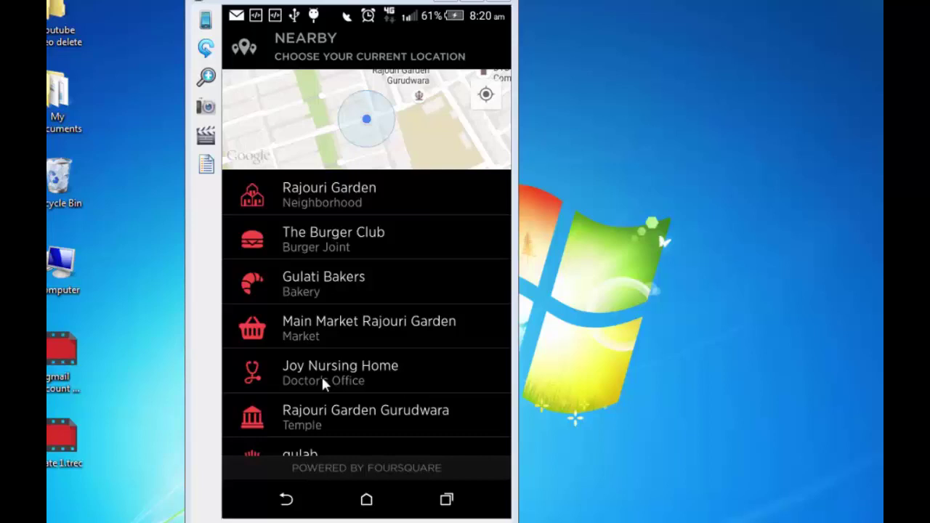
pyautogui.scroll(-5, 321, 374)
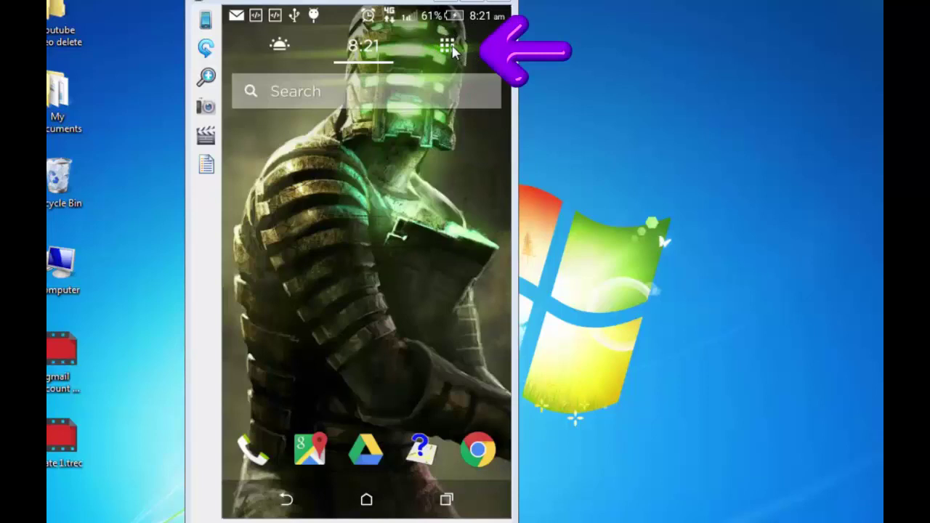
# Step: Open the app collections page and scroll past Finance to Add Collection
pyautogui.click(450, 48)
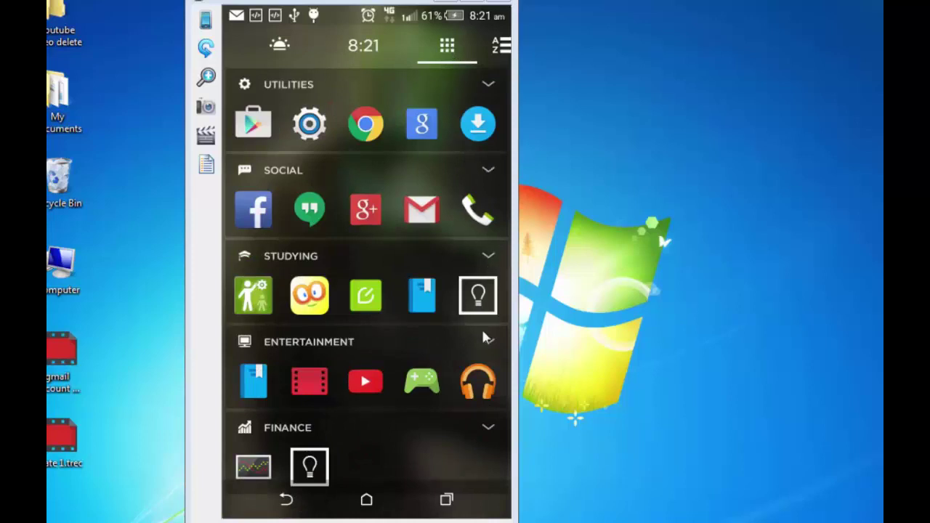
pyautogui.scroll(-3, 357, 328)
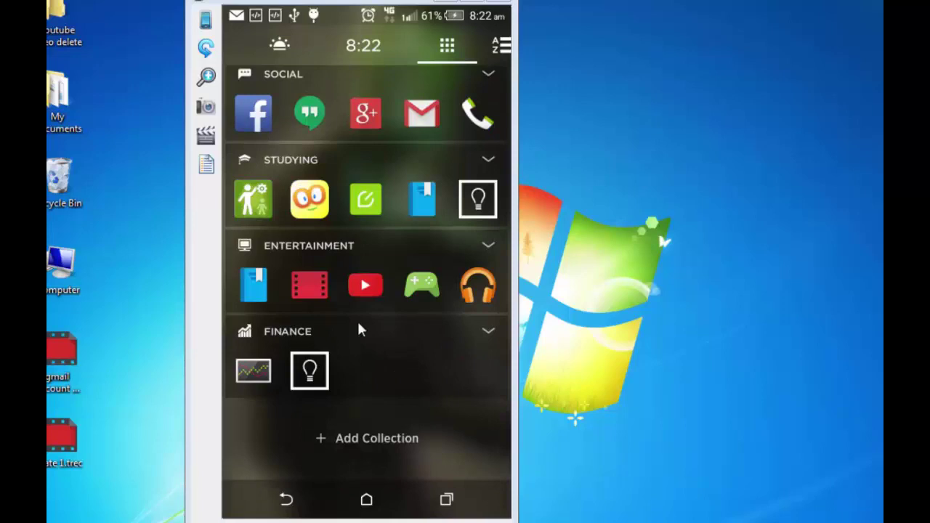
# Step: Search Play Store for 'money' and install Moneycontrol Markets on Mobile, accepting its permissions
pyautogui.click(361, 330)
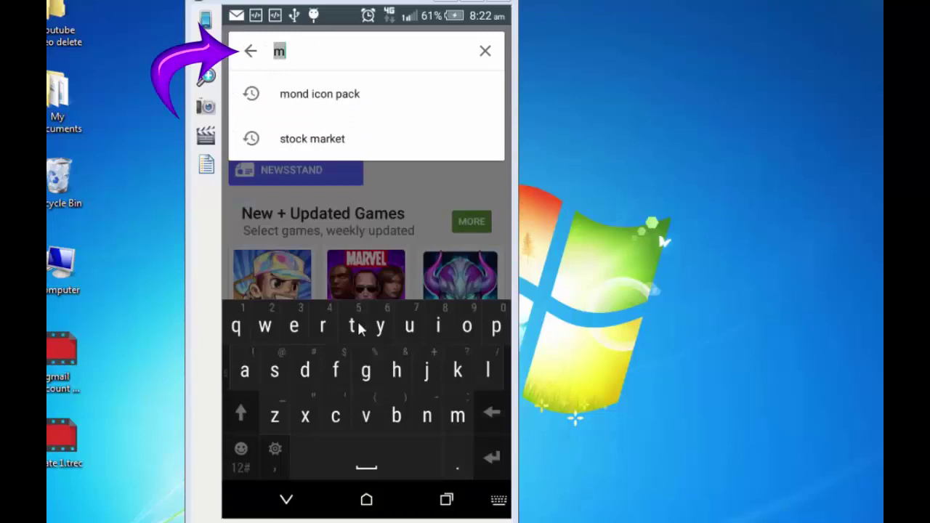
pyautogui.write('oney')
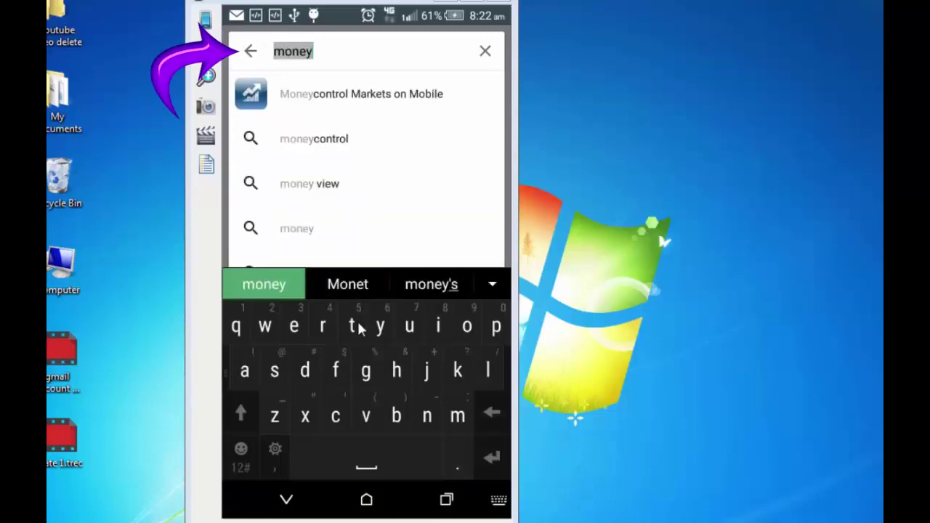
pyautogui.click(449, 104)
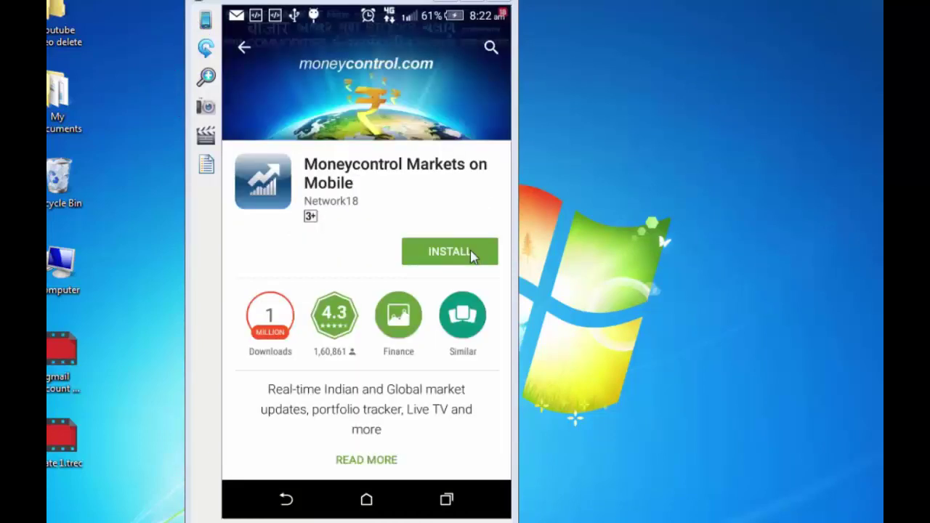
pyautogui.click(472, 254)
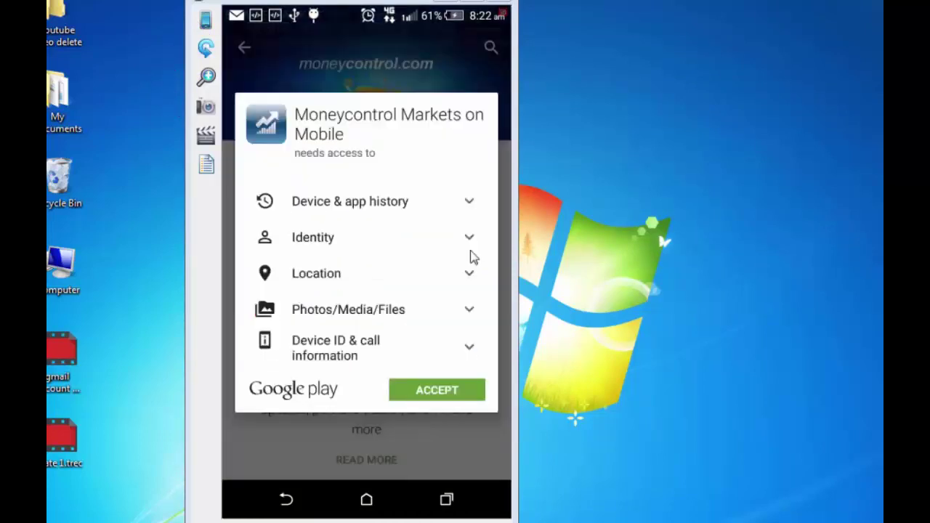
pyautogui.click(436, 390)
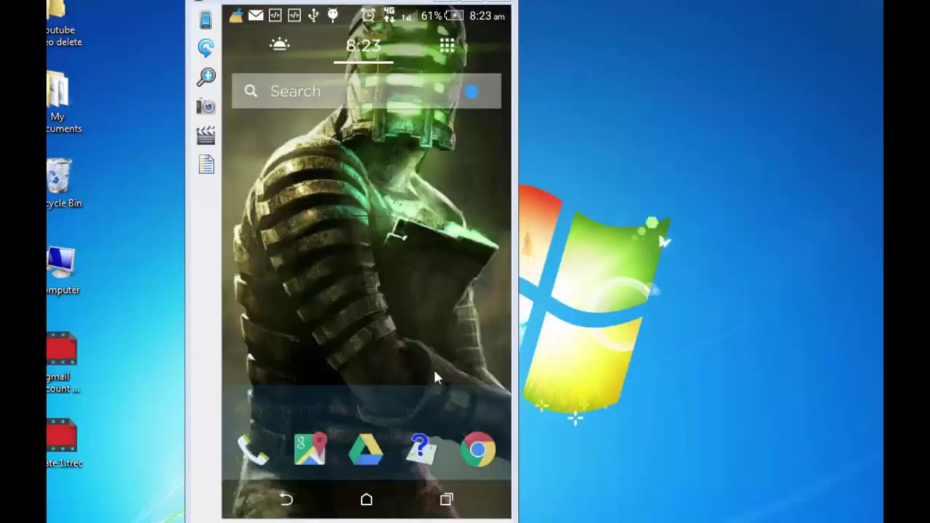
# Step: Expand the Utilities collection and move Chrome into the Social collection
pyautogui.click(446, 45)
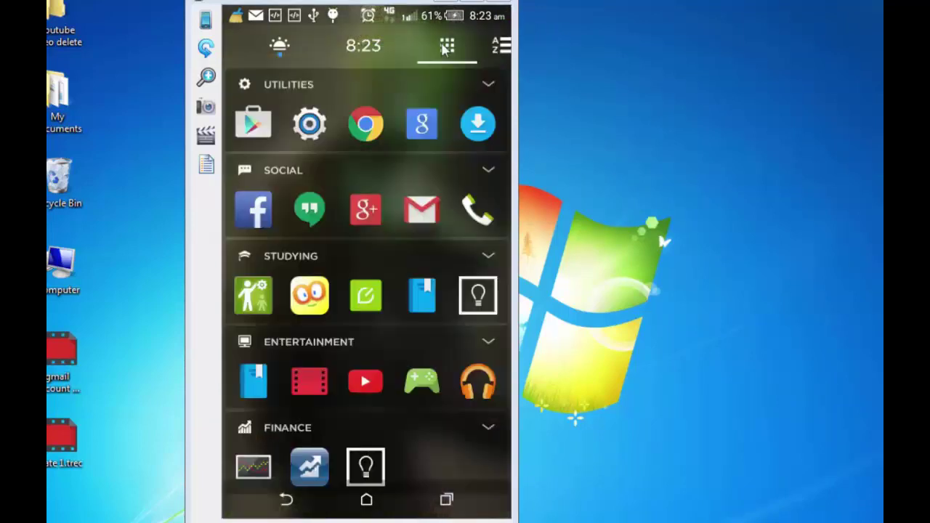
pyautogui.scroll(-2, 364, 255)
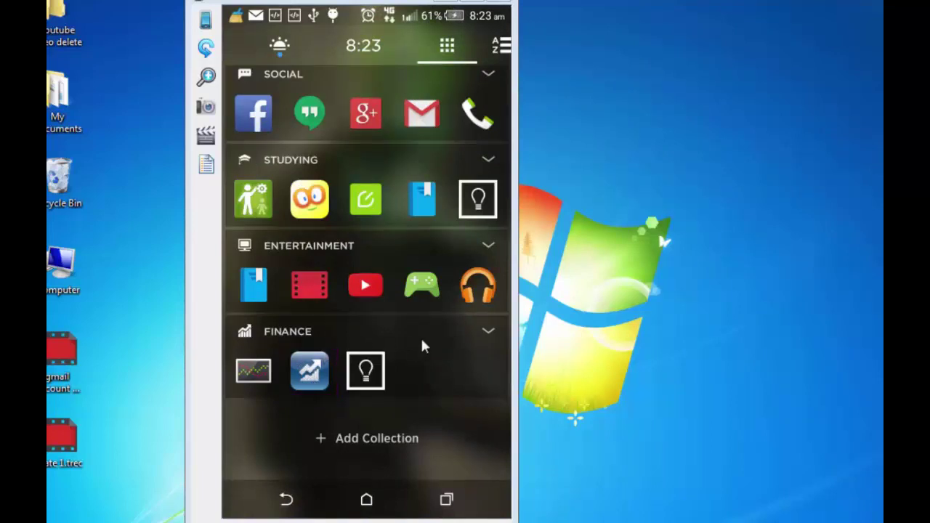
pyautogui.scroll(2, 423, 341)
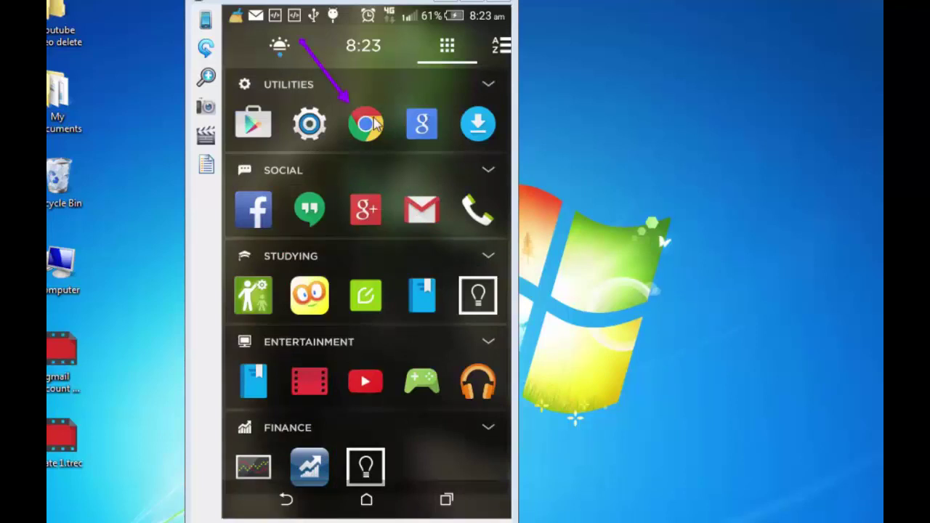
pyautogui.click(393, 152)
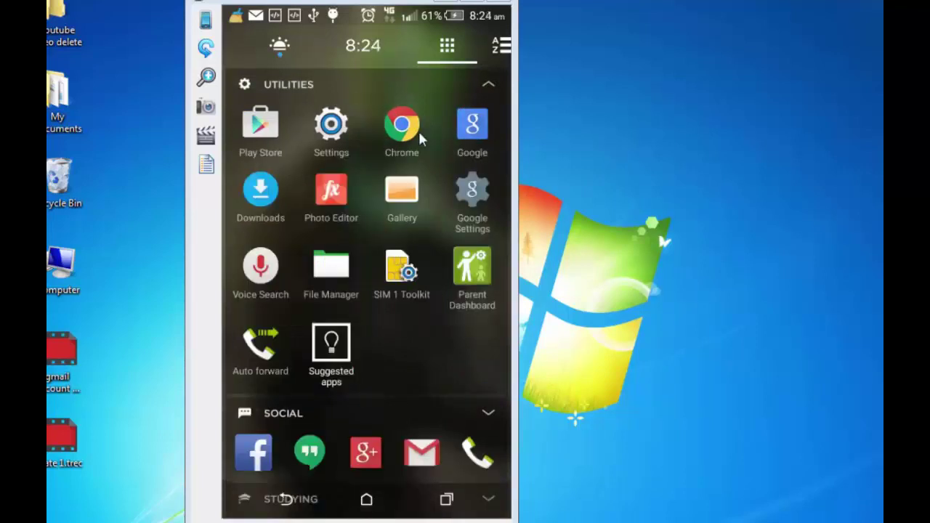
pyautogui.moveTo(419, 133); pyautogui.dragTo(465, 271)
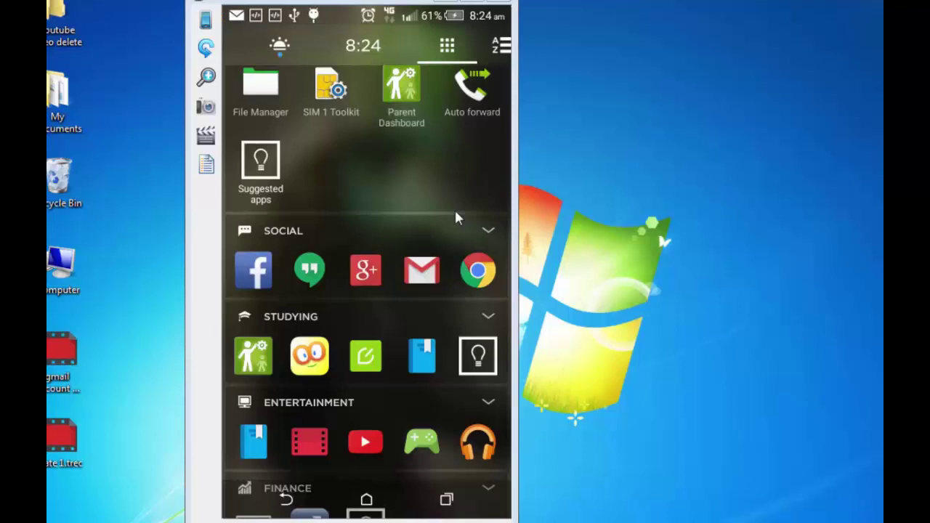
# Step: Drag Photo Editor into Utilities' first row and collapse Utilities again
pyautogui.scroll(3, 457, 216)
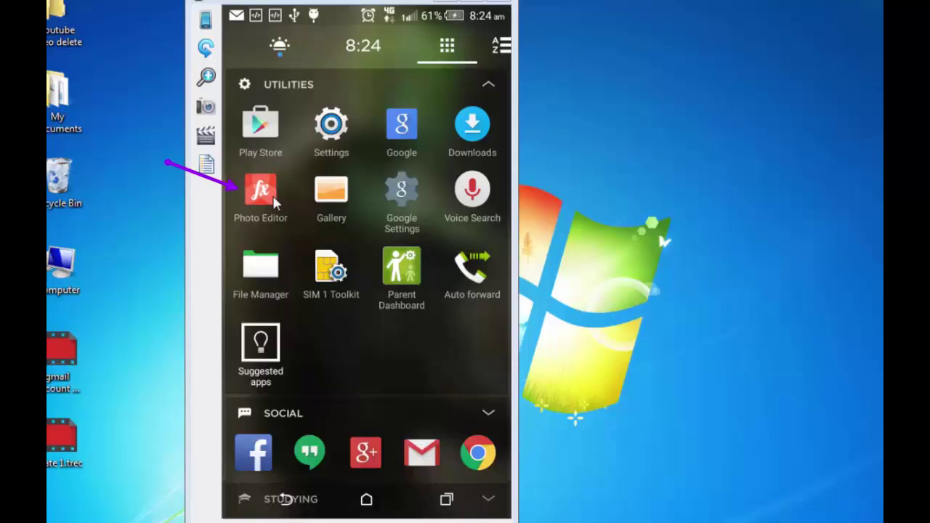
pyautogui.moveTo(273, 197); pyautogui.dragTo(465, 123)
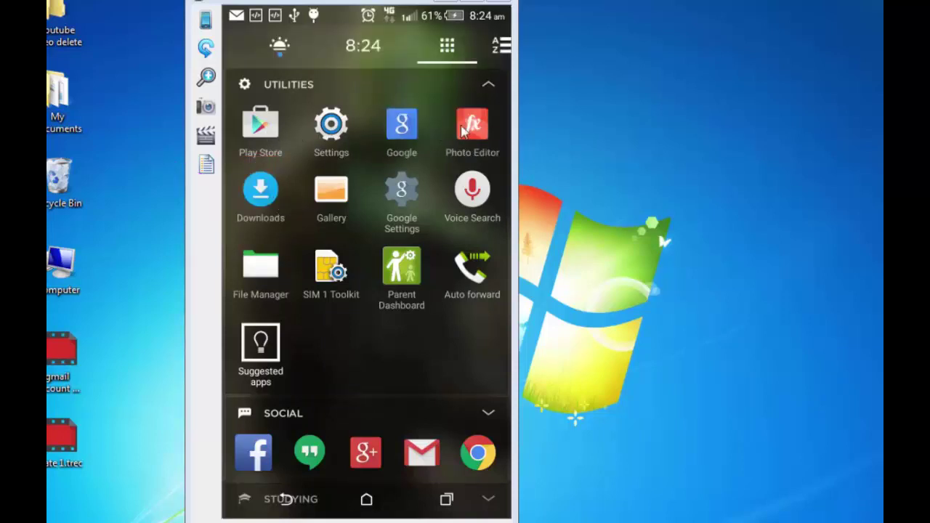
pyautogui.click(488, 84)
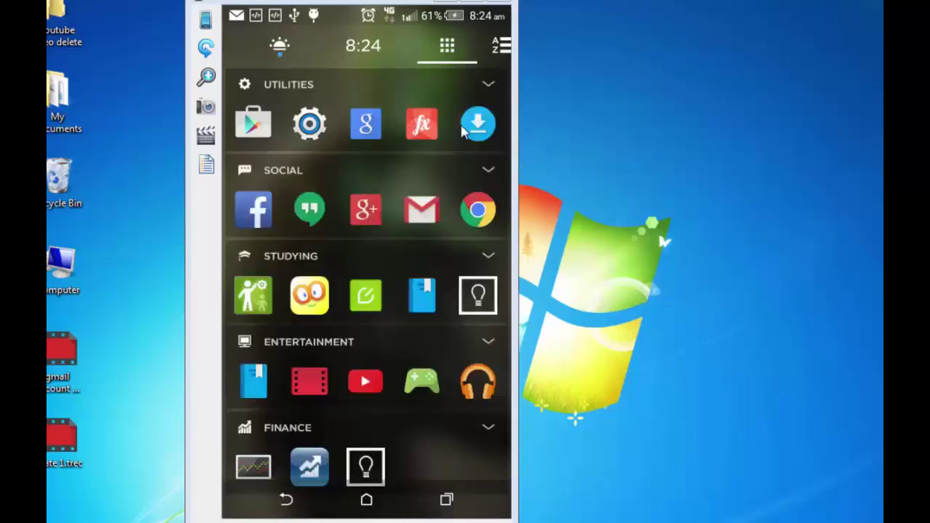
pyautogui.scroll(-3, 390, 314)
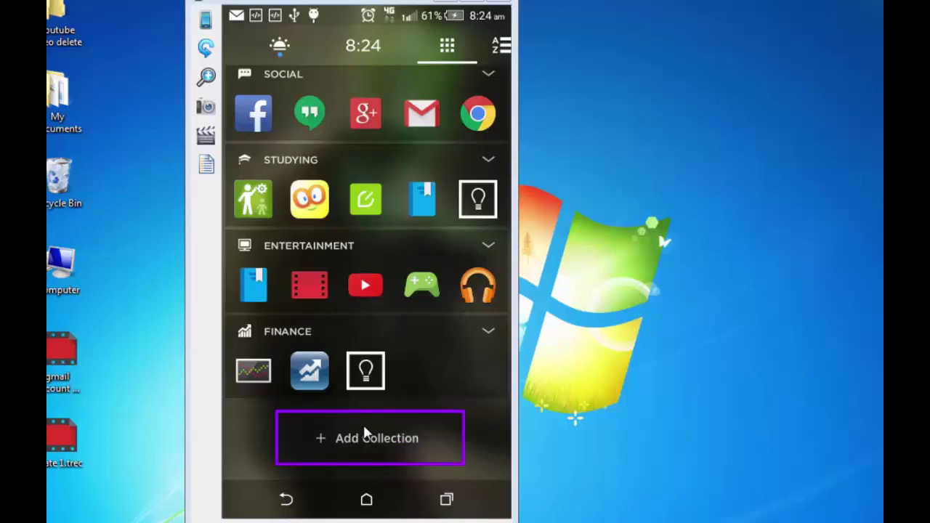
# Step: Scroll the A–Z apps list, jump to T through to Zoe, then return home
pyautogui.click(500, 47)
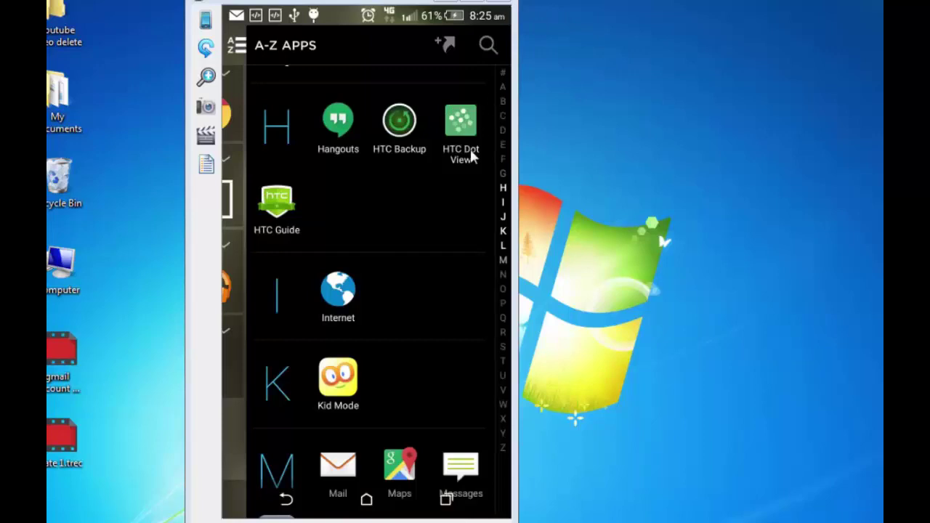
pyautogui.scroll(-3, 471, 157)
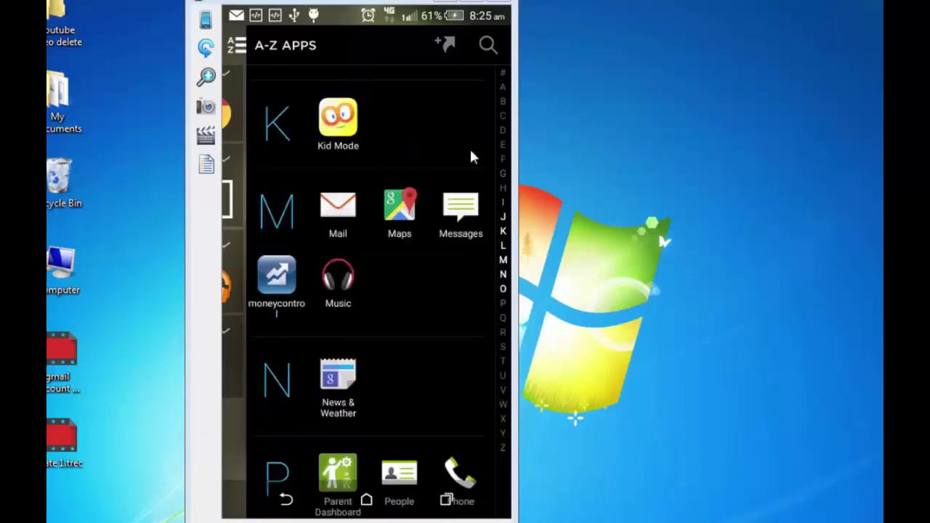
pyautogui.scroll(-3, 471, 156)
pyautogui.scroll(-3, 471, 156)
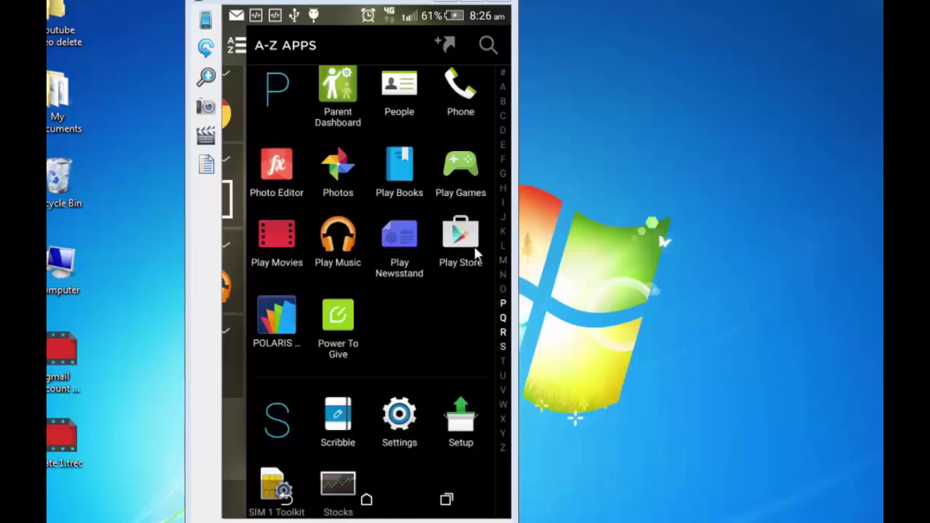
pyautogui.click(504, 429)
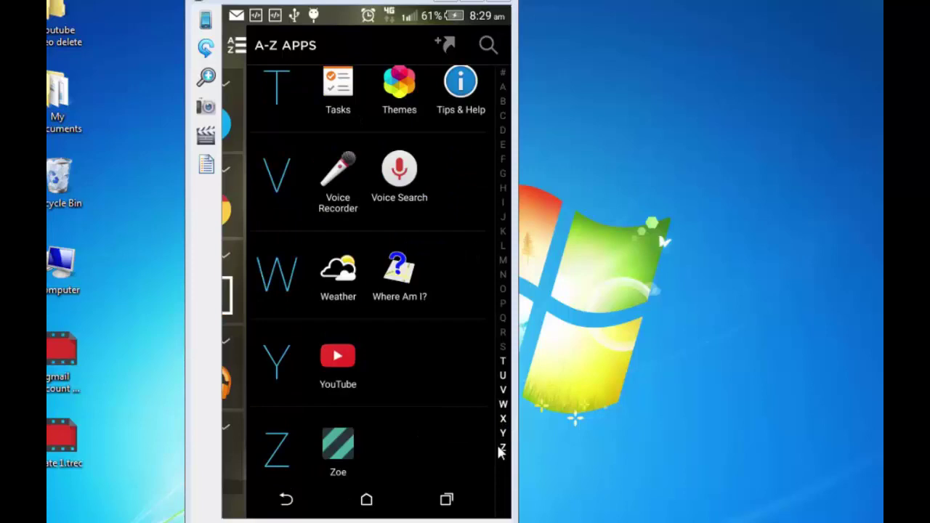
pyautogui.click(367, 502)
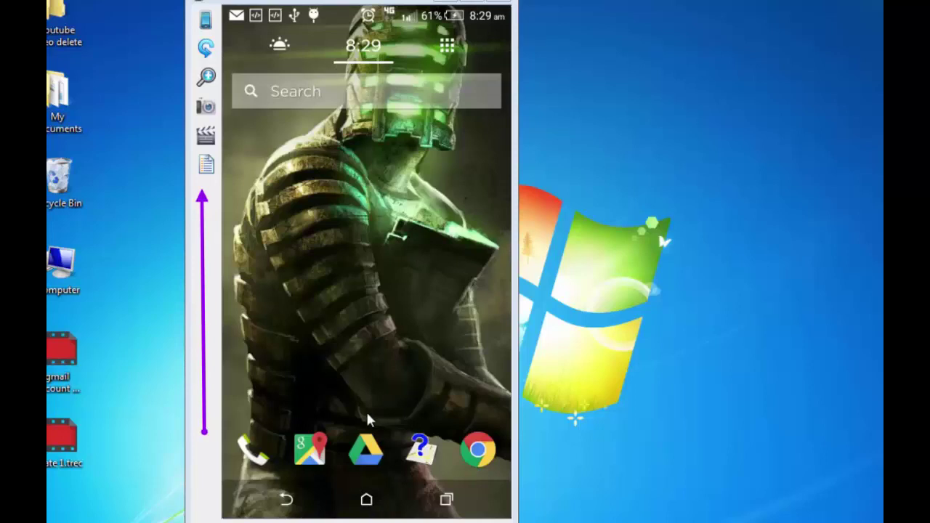
# Step: Confirm starred favourite contacts, drag a Recents contact into Favourites, and remove another favourite
pyautogui.moveTo(366, 419); pyautogui.dragTo(406, 277)
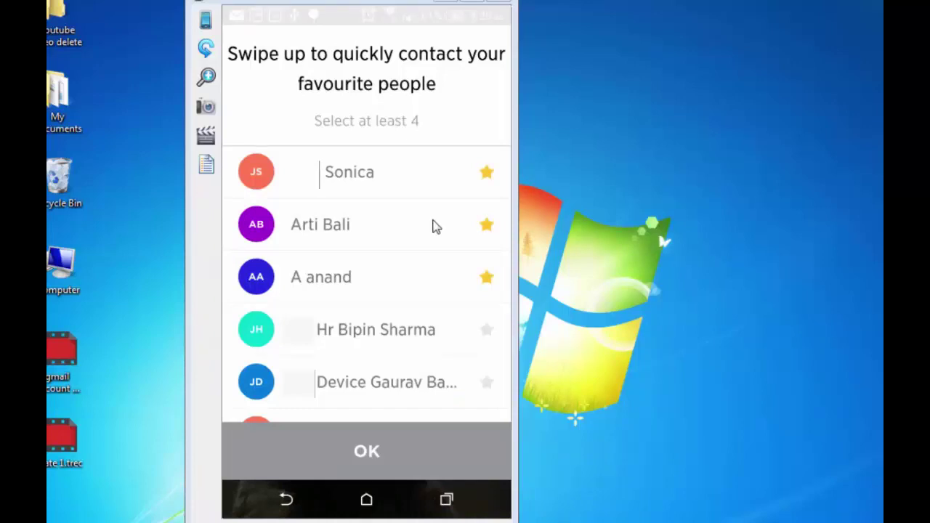
pyautogui.scroll(-2, 434, 227)
pyautogui.scroll(-2, 433, 227)
pyautogui.click(362, 452)
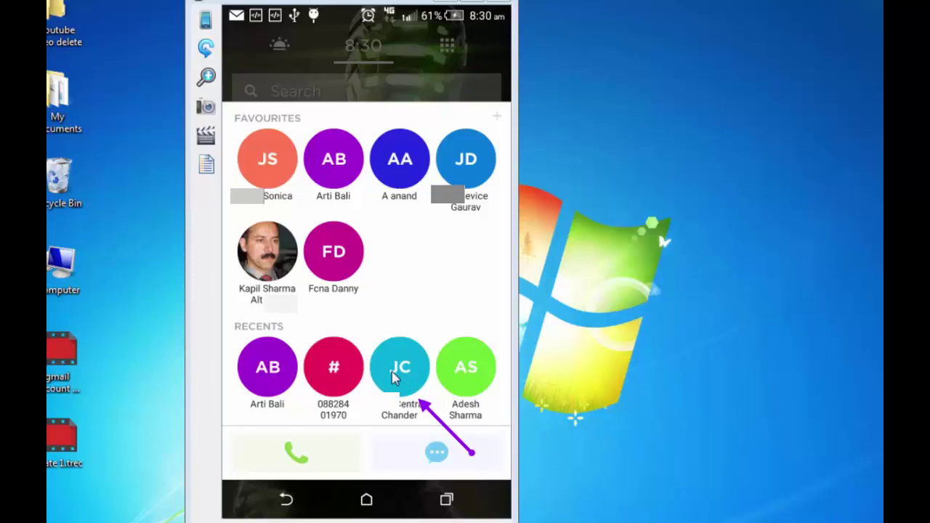
pyautogui.moveTo(392, 376); pyautogui.dragTo(415, 253)
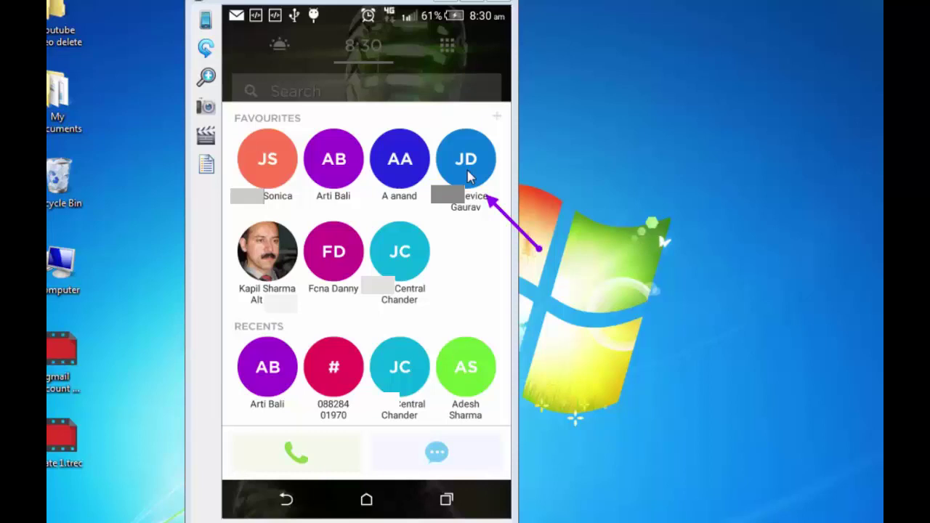
pyautogui.moveTo(469, 176); pyautogui.dragTo(397, 50)
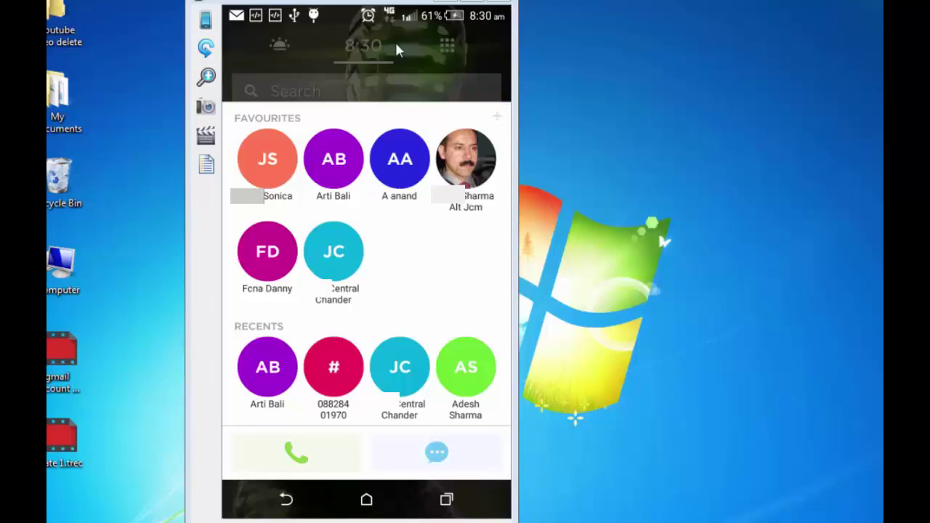
# Step: Search people for 'land' and add the Airtel landline contact to Favourites
pyautogui.click(500, 117)
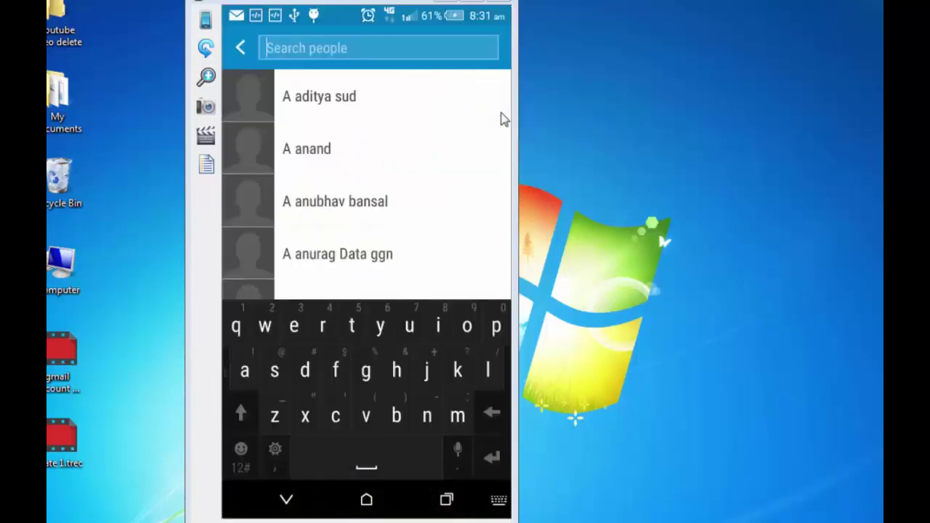
pyautogui.write('land')
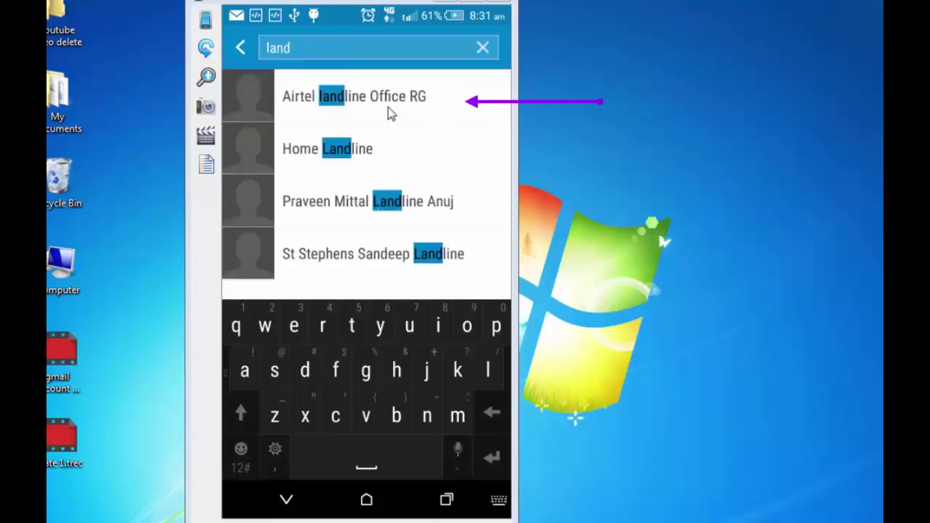
pyautogui.moveTo(388, 107); pyautogui.dragTo(385, 102)
pyautogui.click(388, 107)
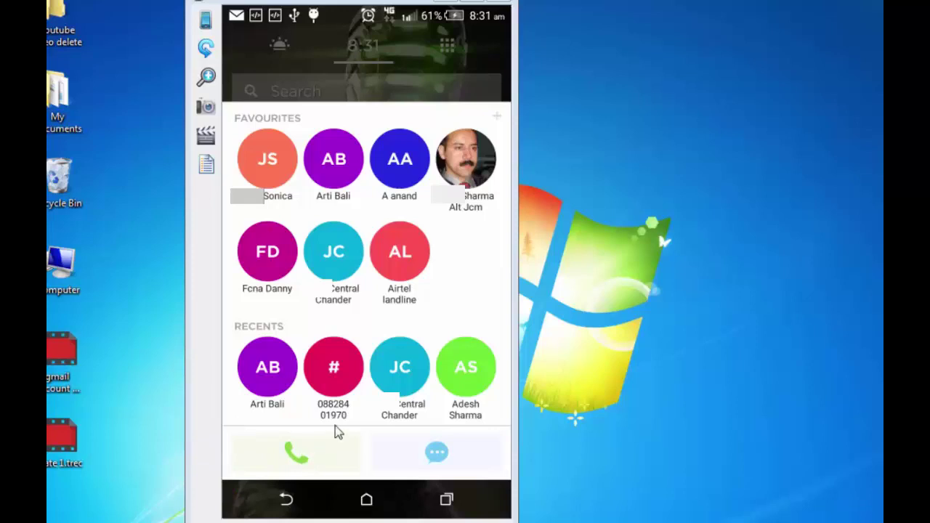
# Step: From a favourite contact's quick-contact card, start a new text message to that contact
pyautogui.click(476, 185)
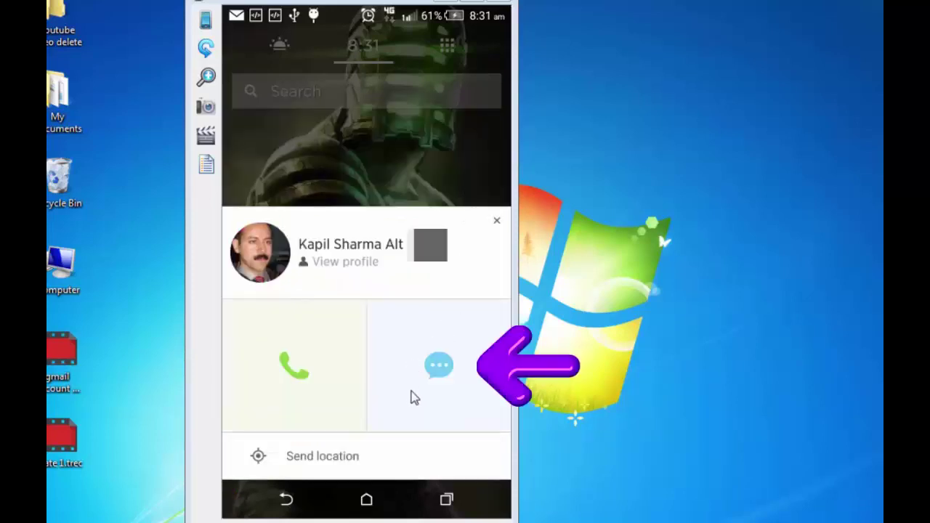
pyautogui.click(443, 369)
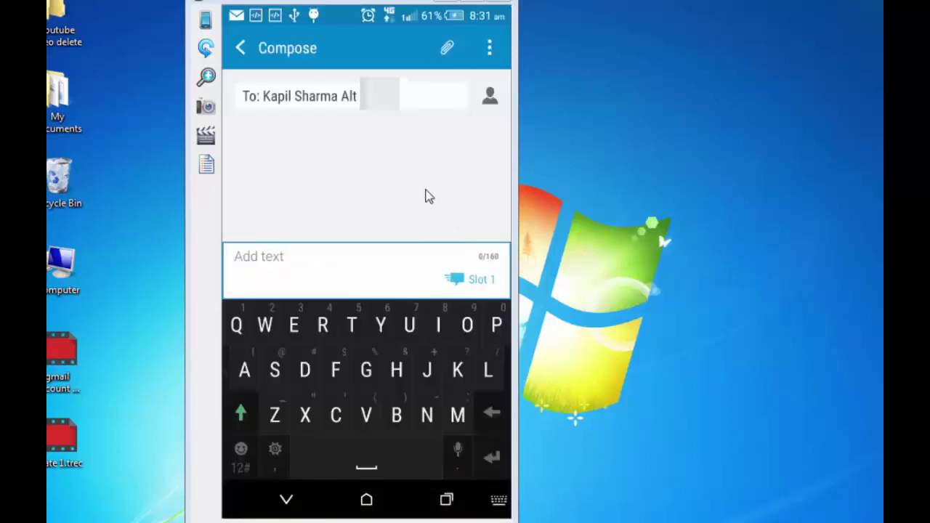